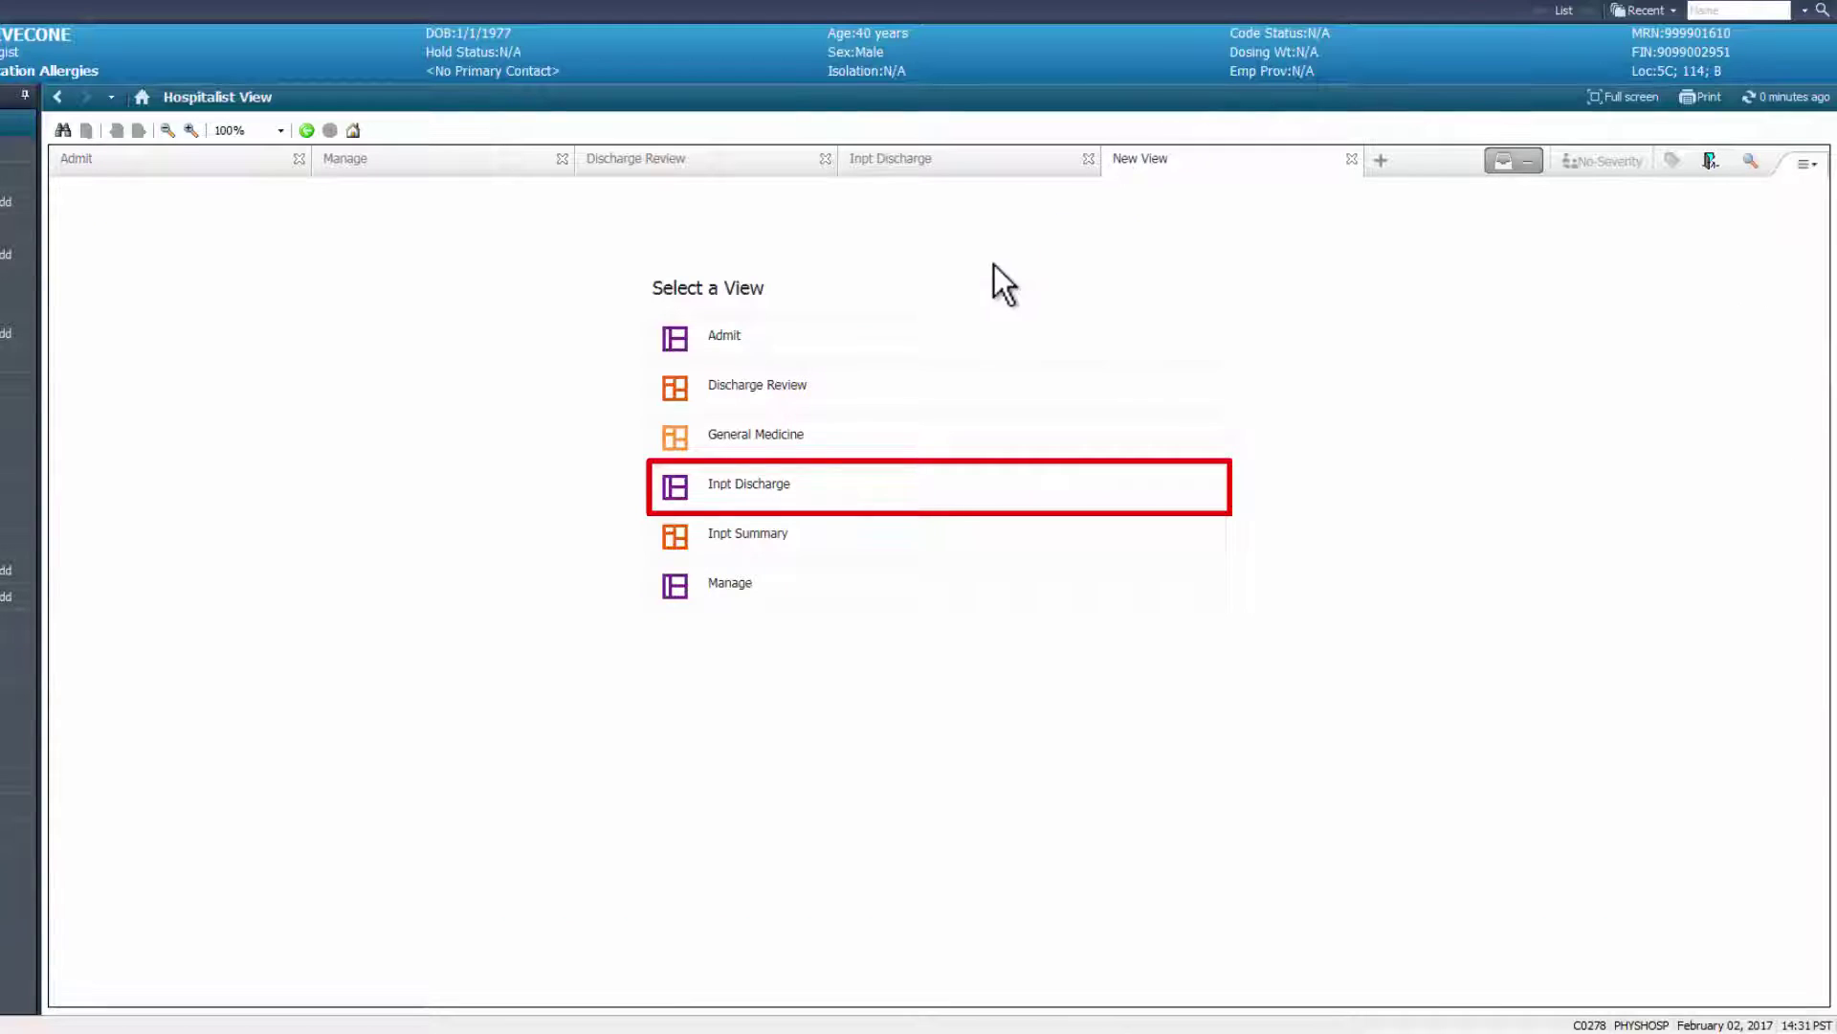
Open the Inpt Discharge view and go through its sections from Medication Reconciliation down to Discharge Documentation.
left_click(804, 488)
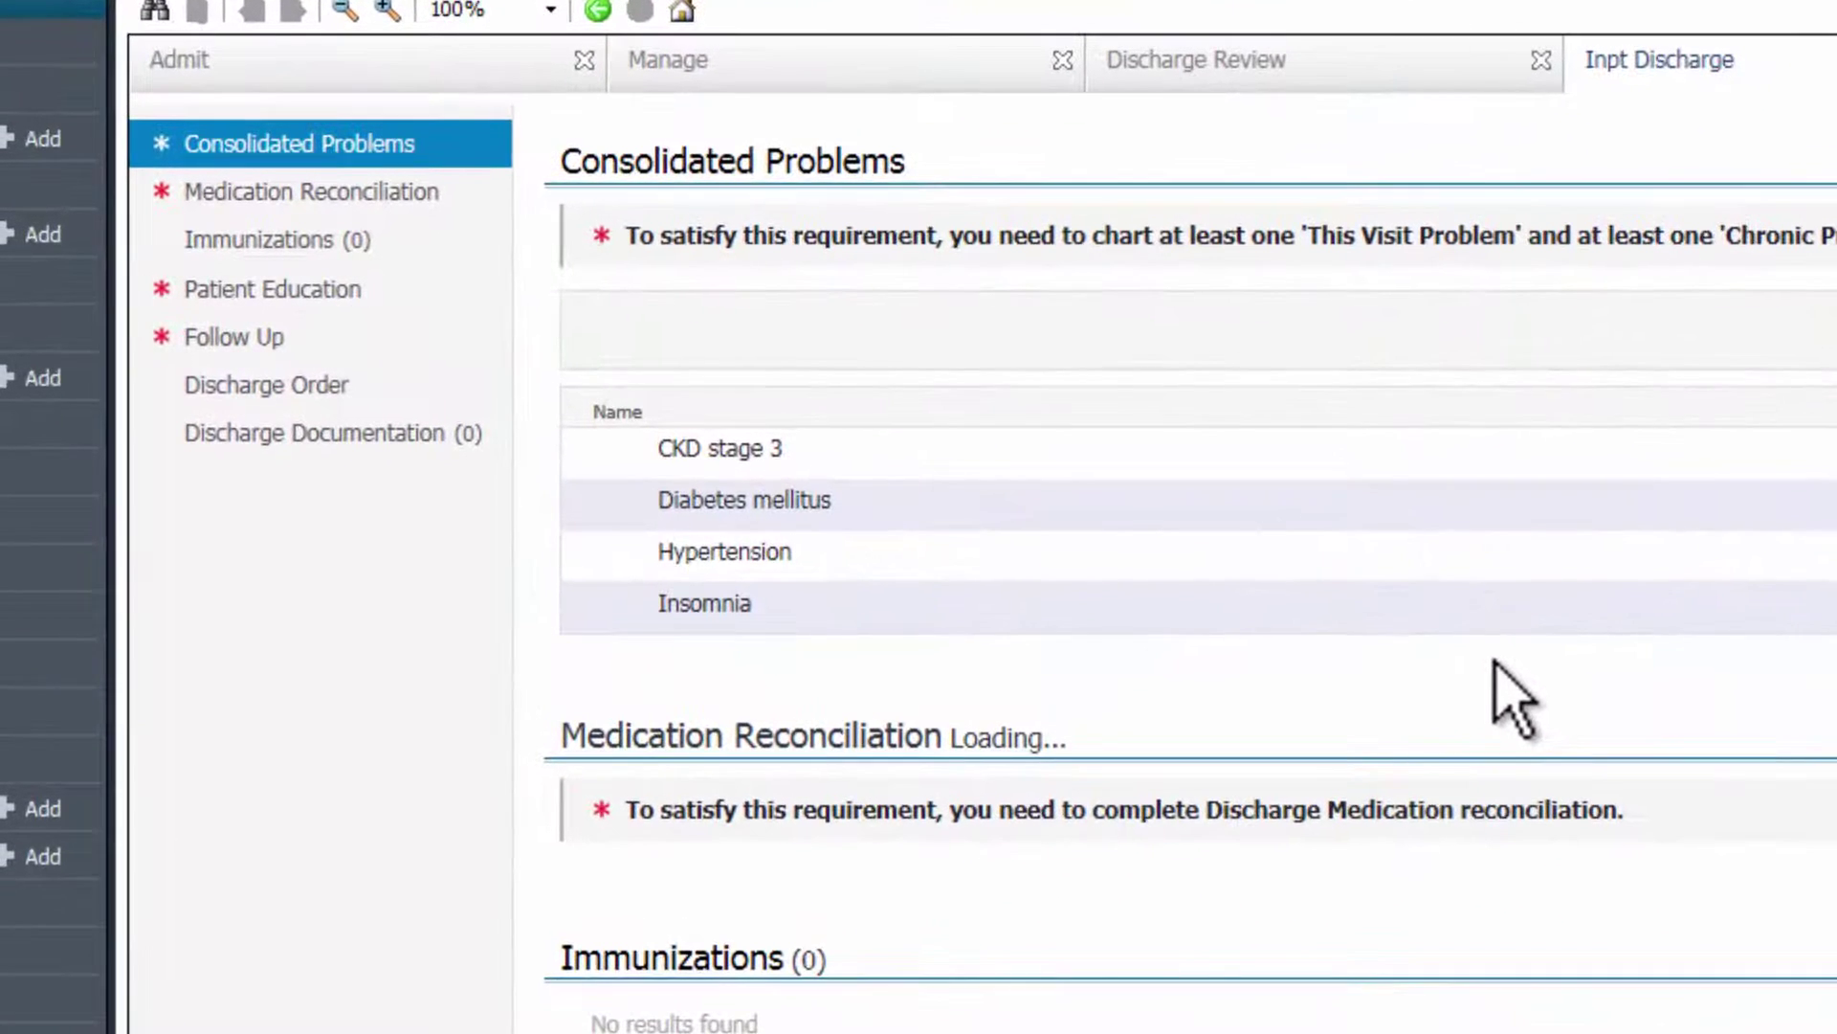
left_click(384, 203)
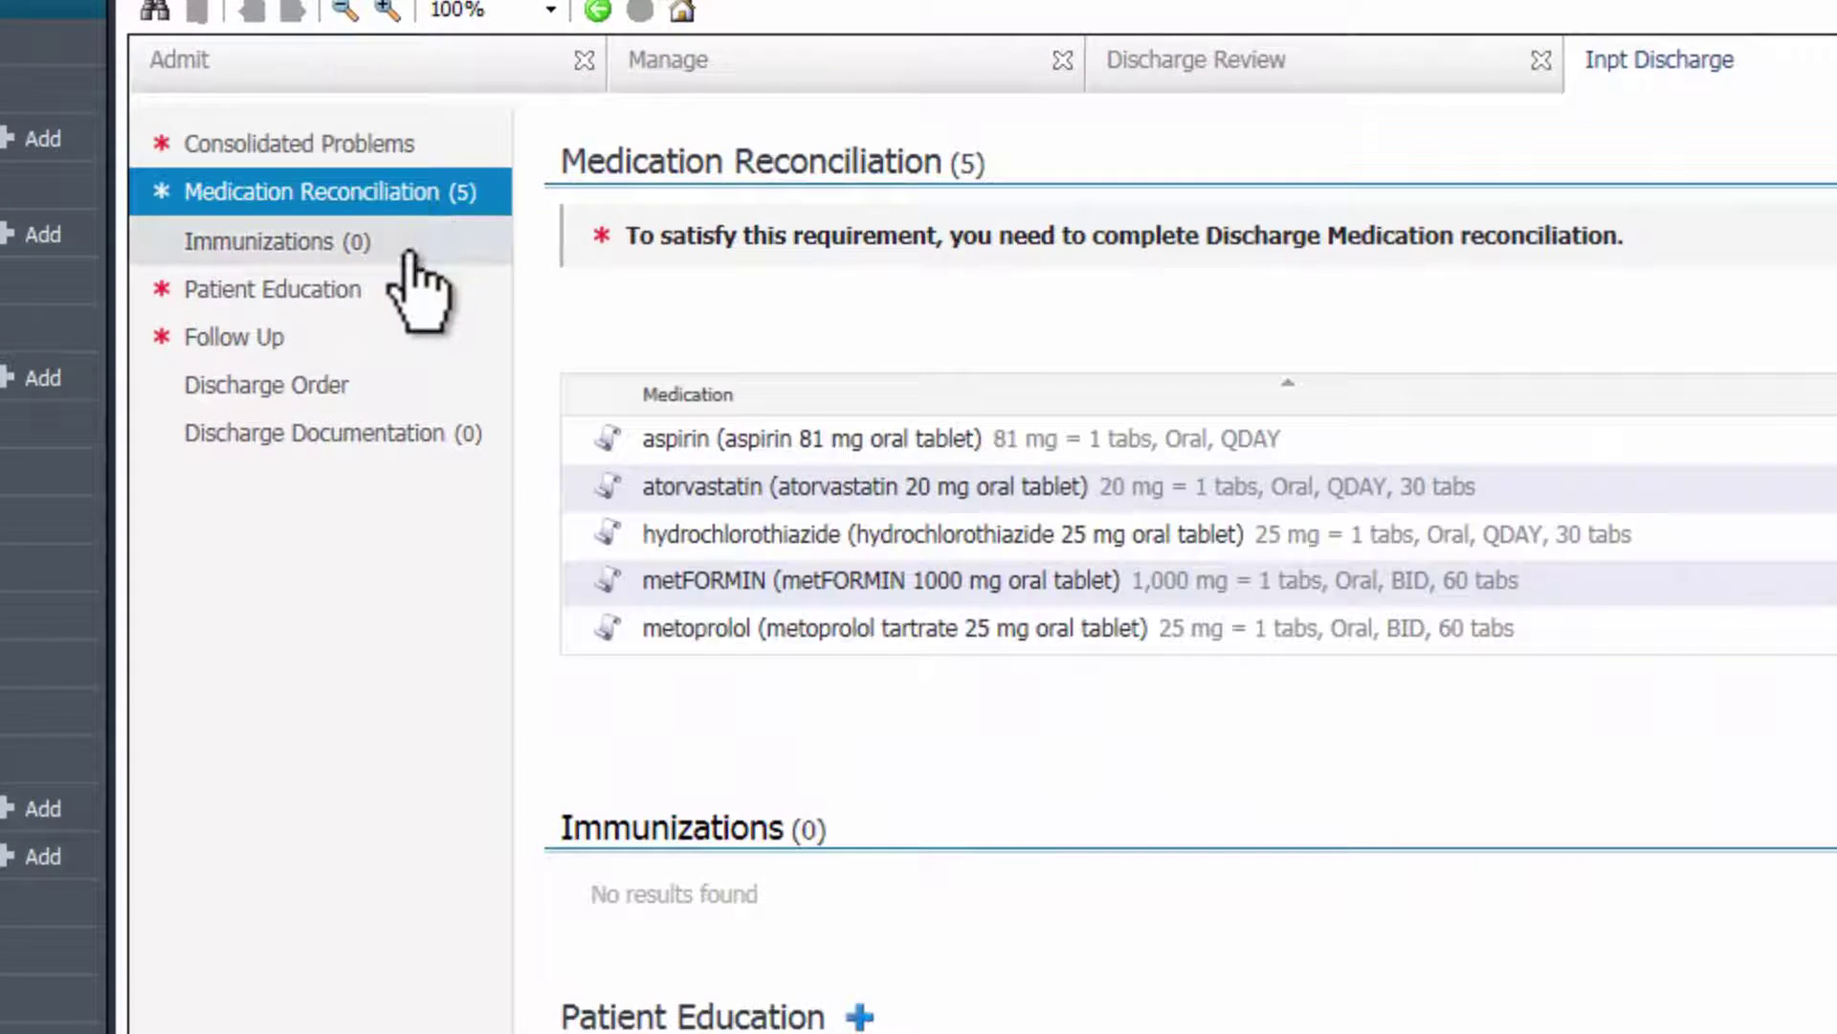
left_click(412, 242)
left_click(402, 290)
left_click(396, 337)
left_click(395, 385)
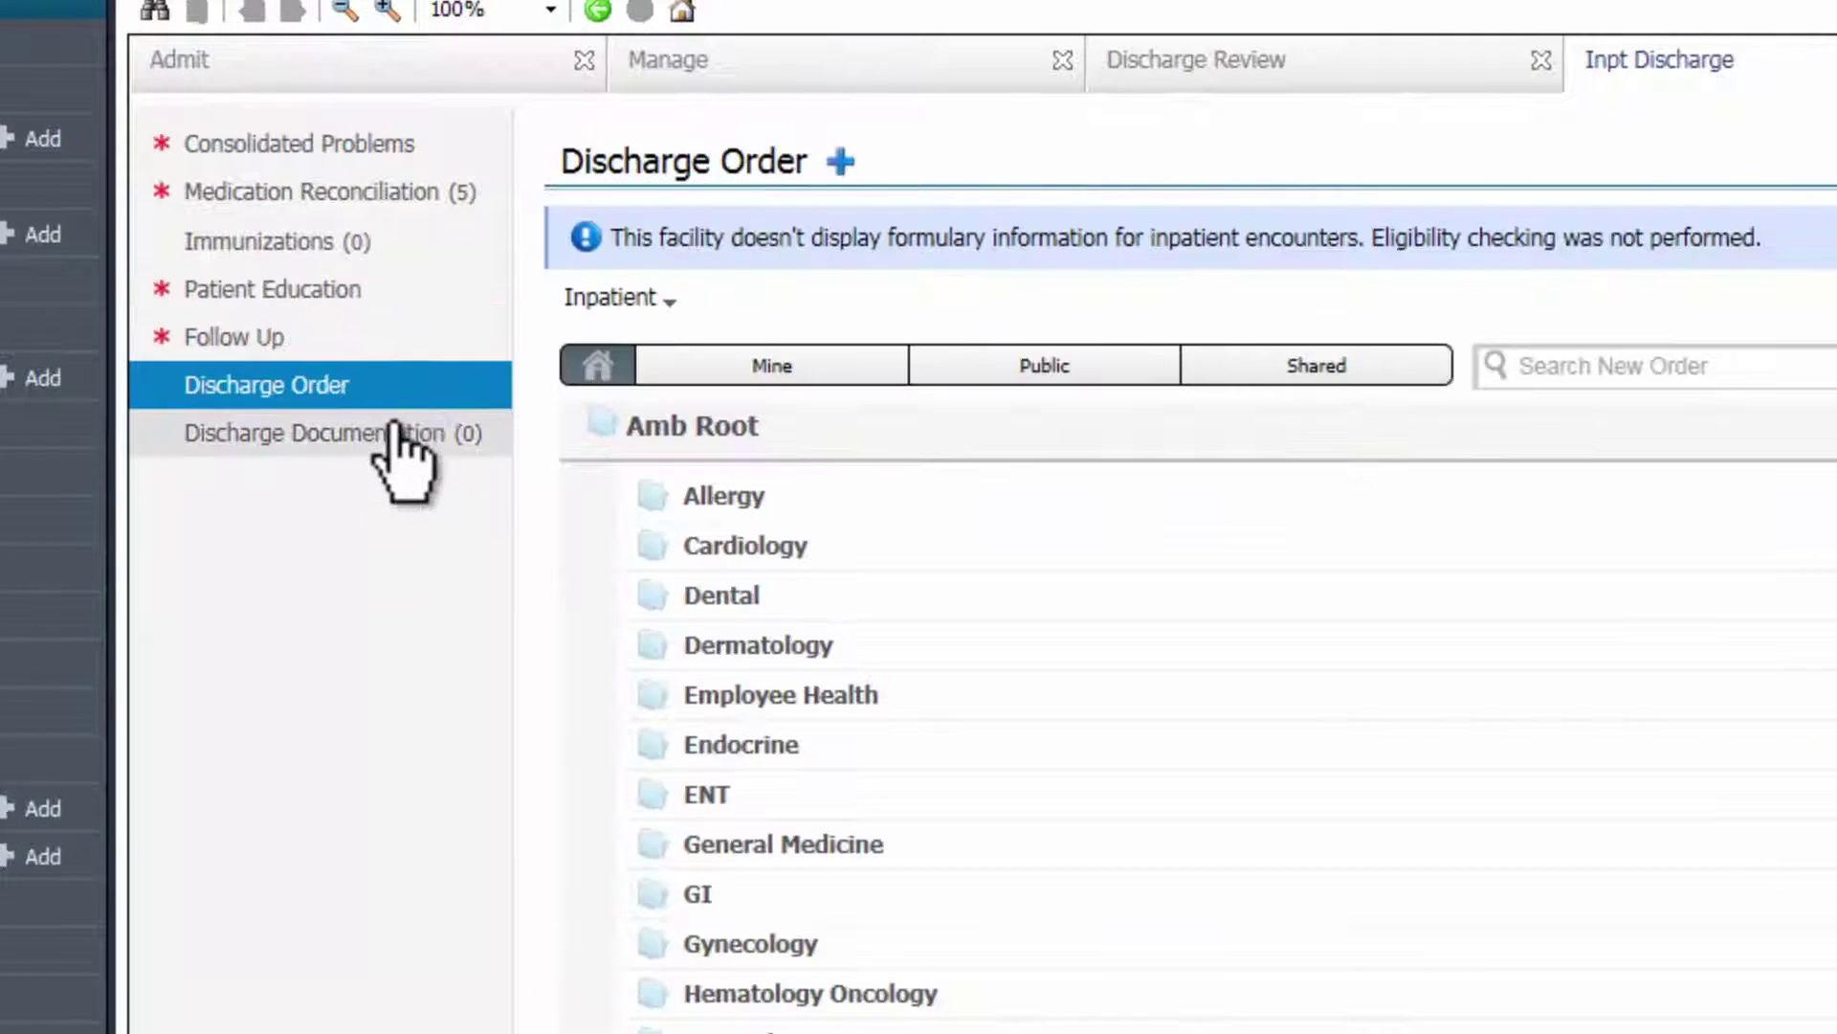
left_click(398, 433)
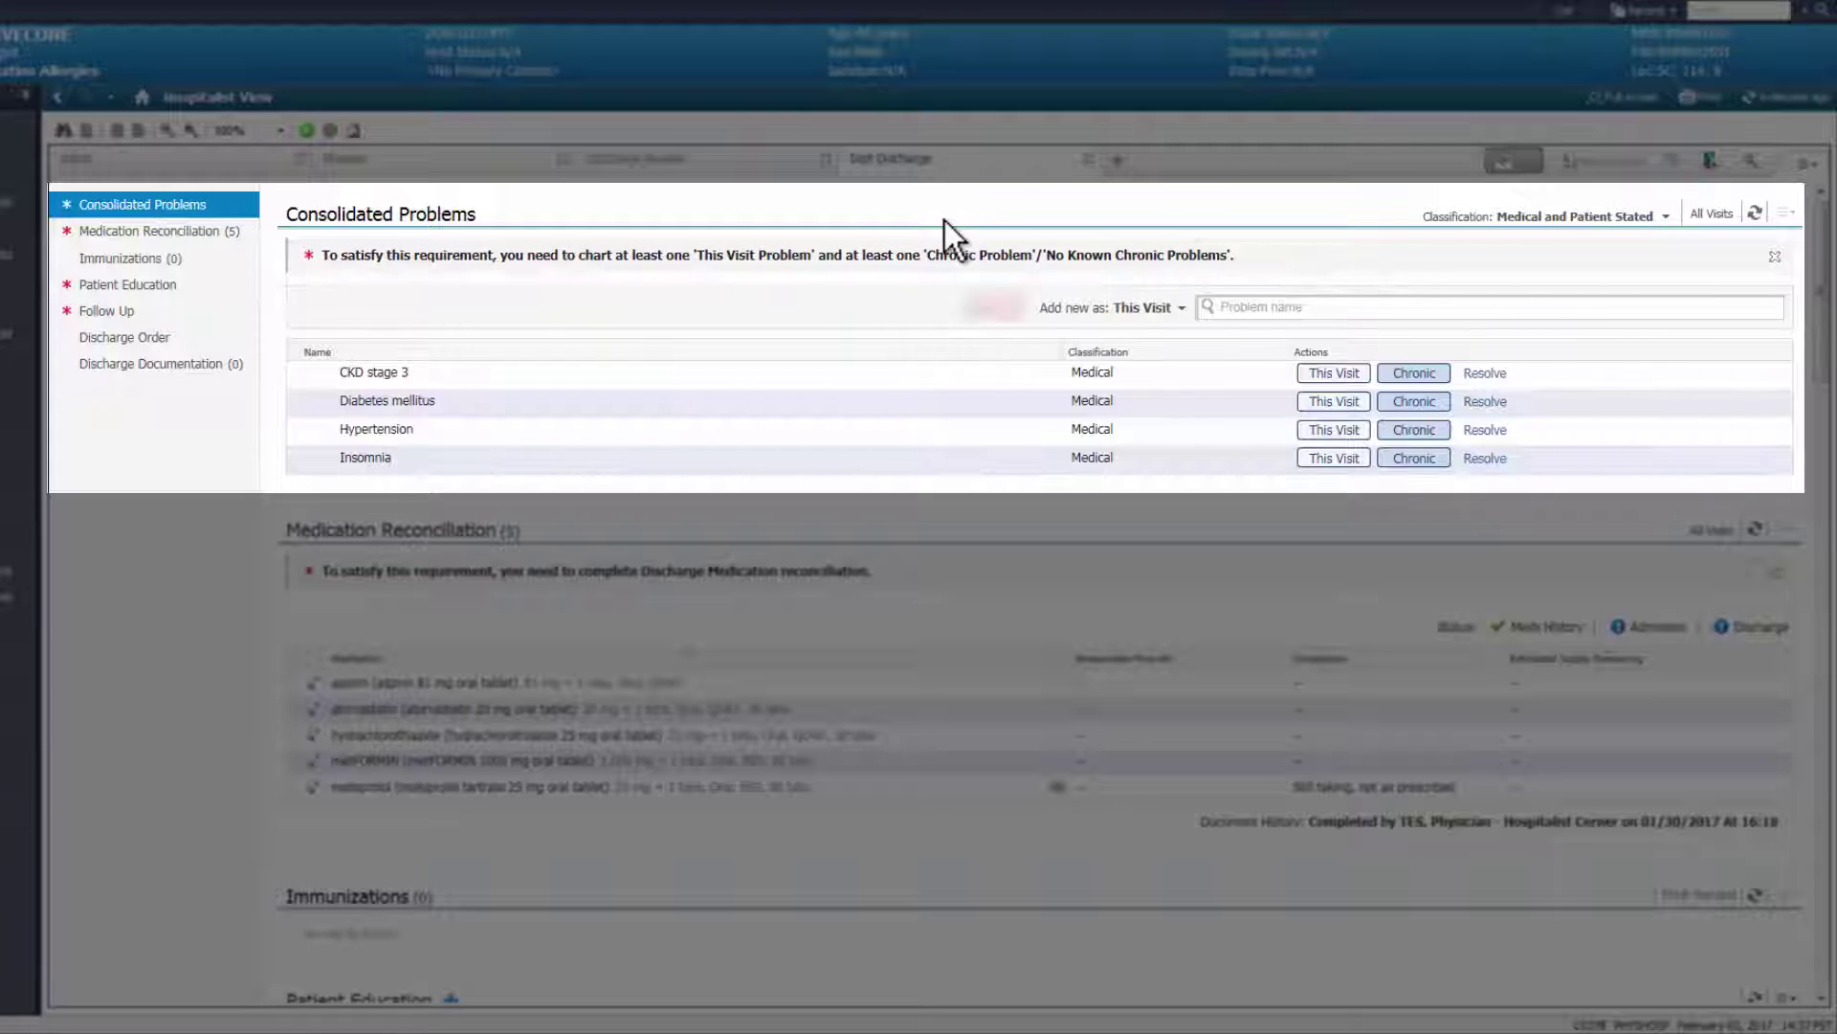
Add Community acquired pneumonia (J18.9) as a This Visit problem and also mark Diabetes mellitus and Hypertension as This Visit.
left_click(1239, 307)
type("community acquired pneumonia")
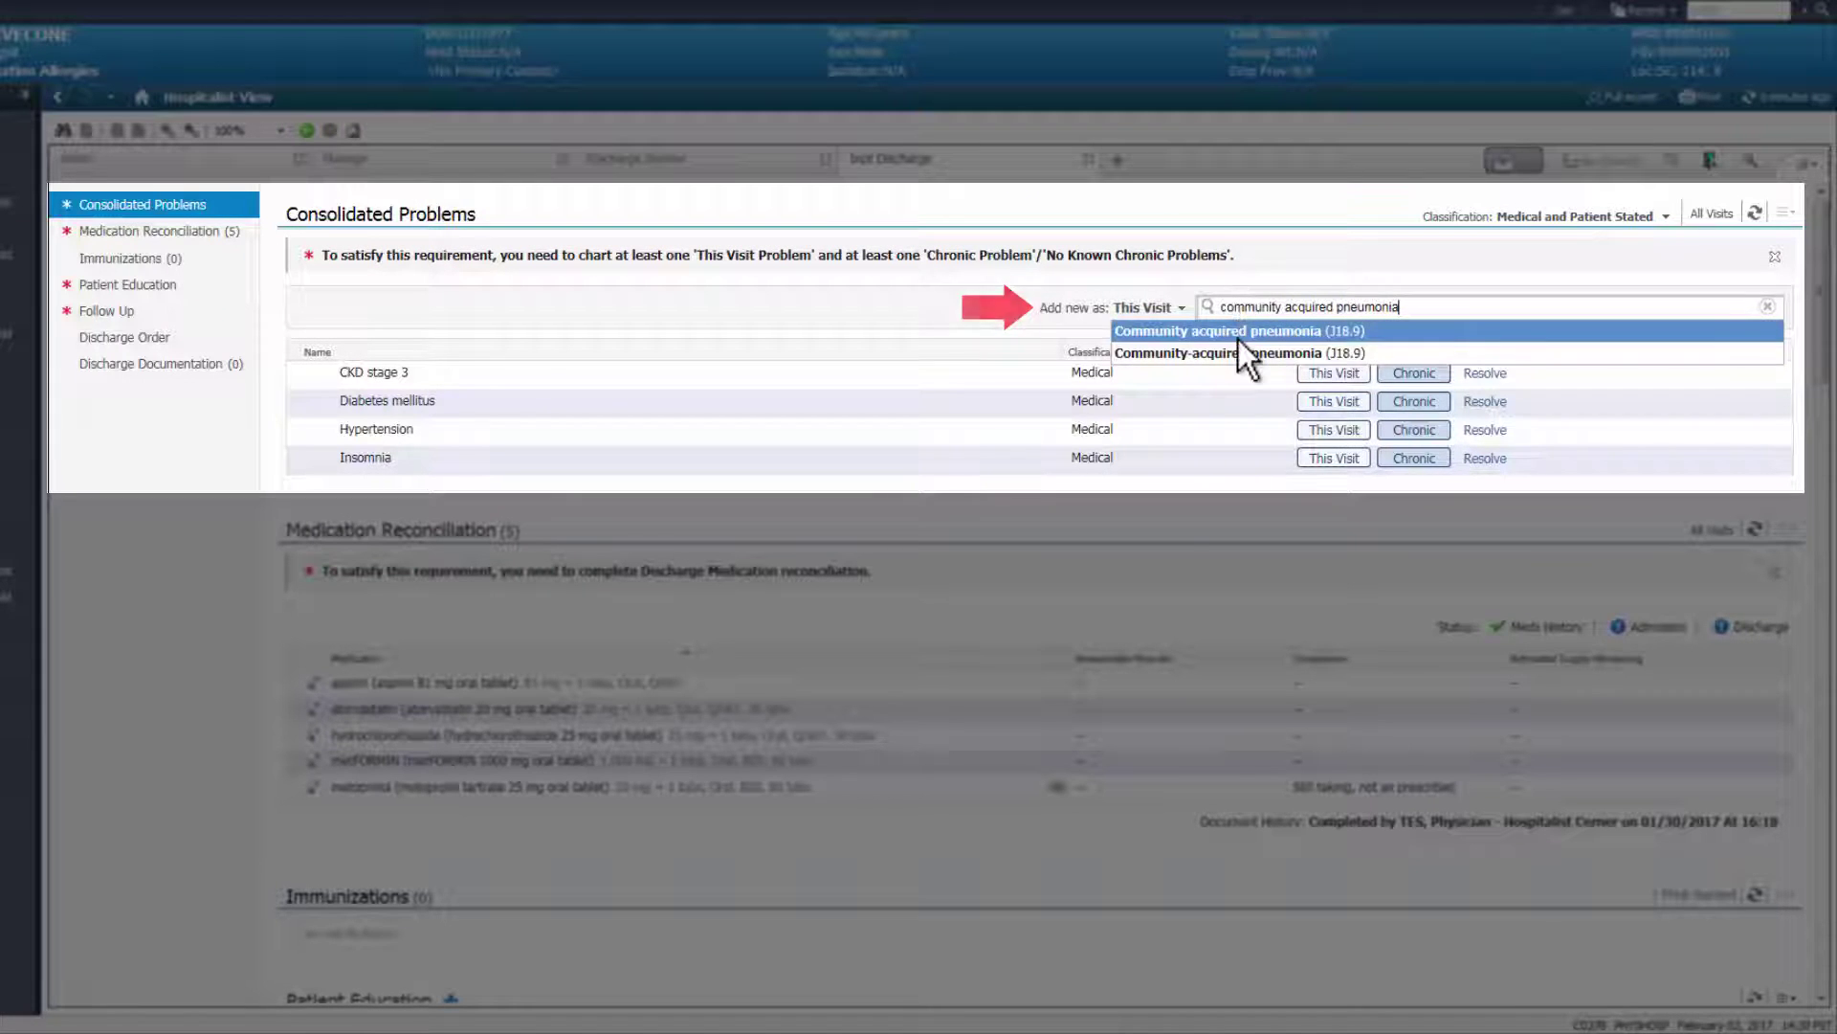
left_click(1239, 335)
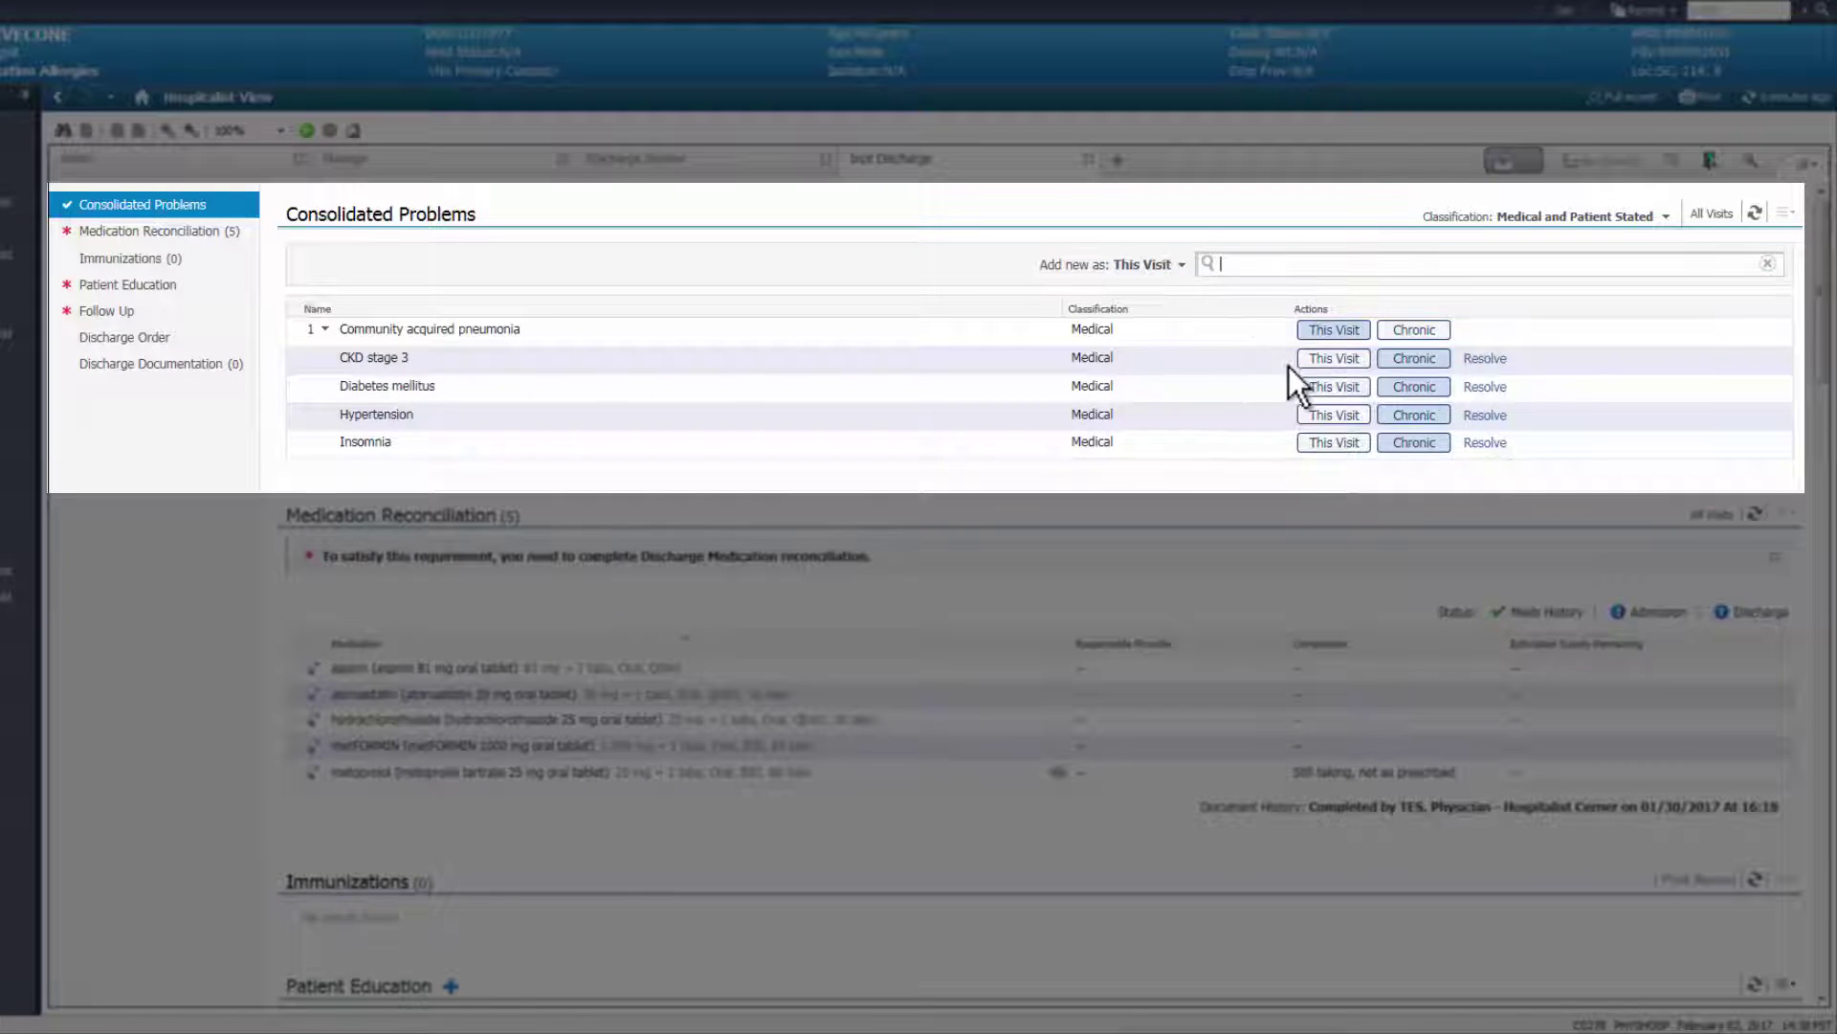
left_click(1320, 388)
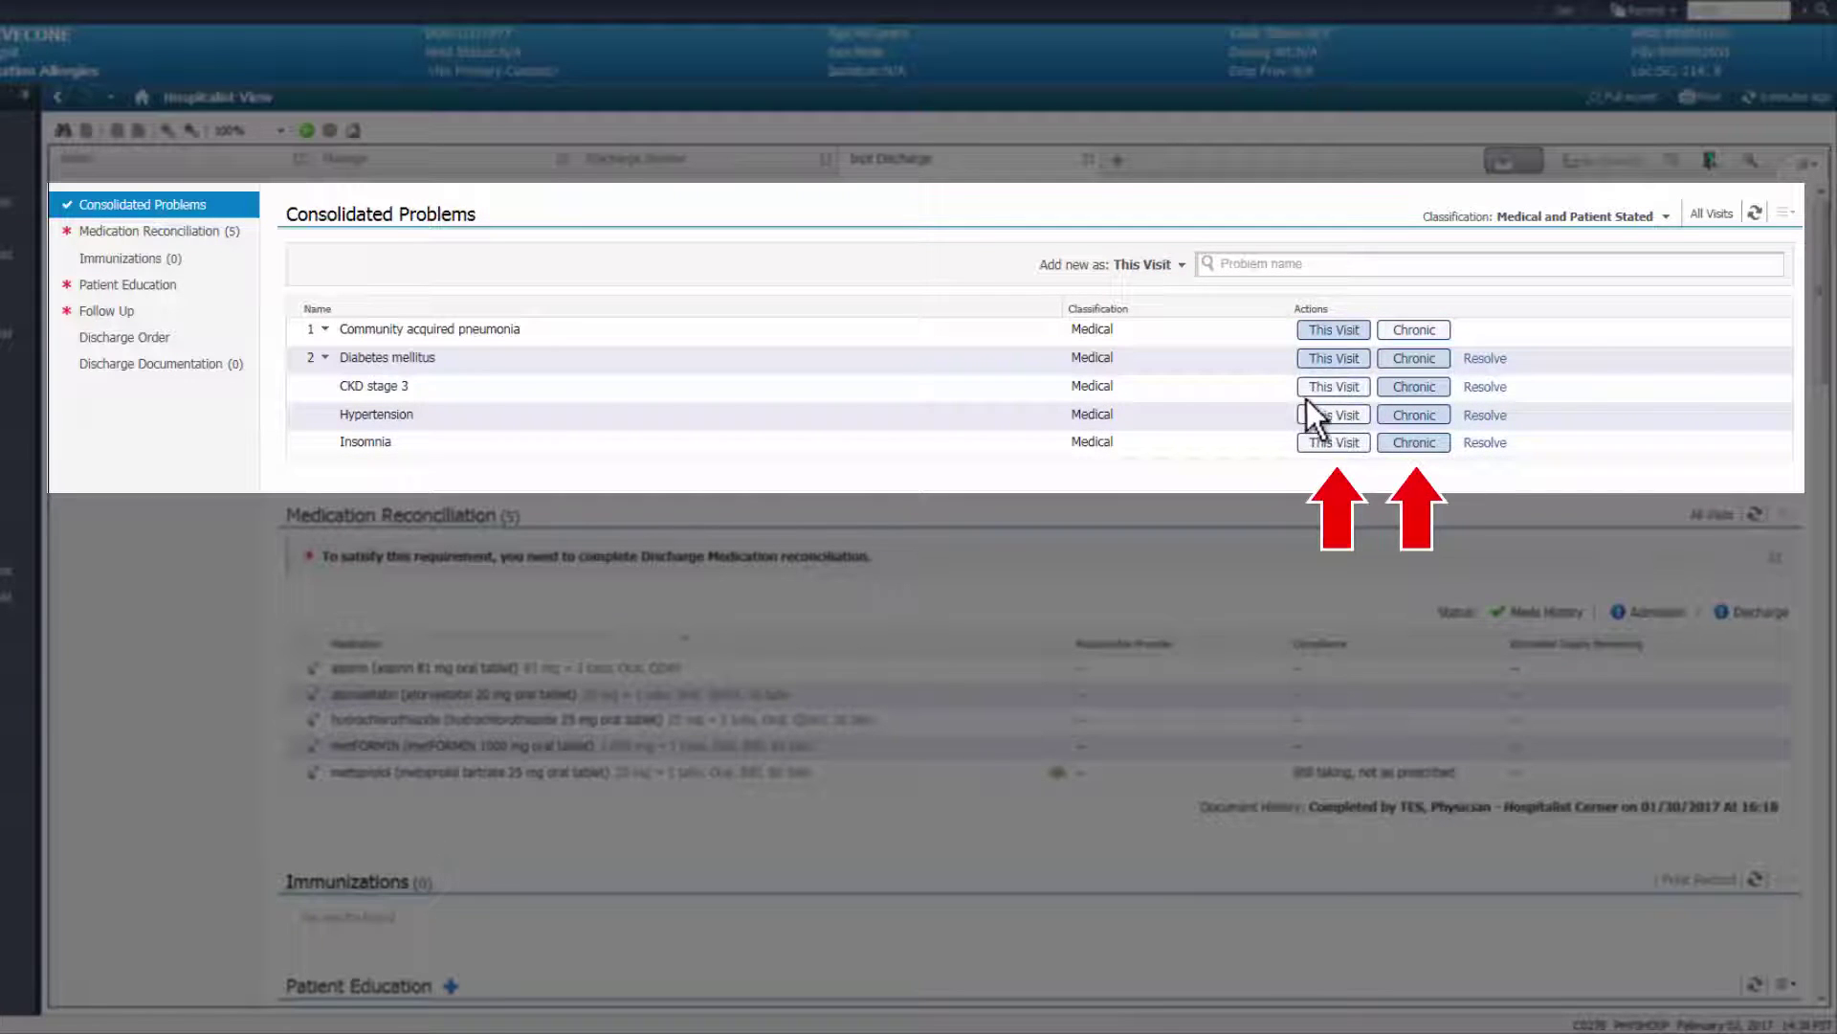
left_click(1325, 415)
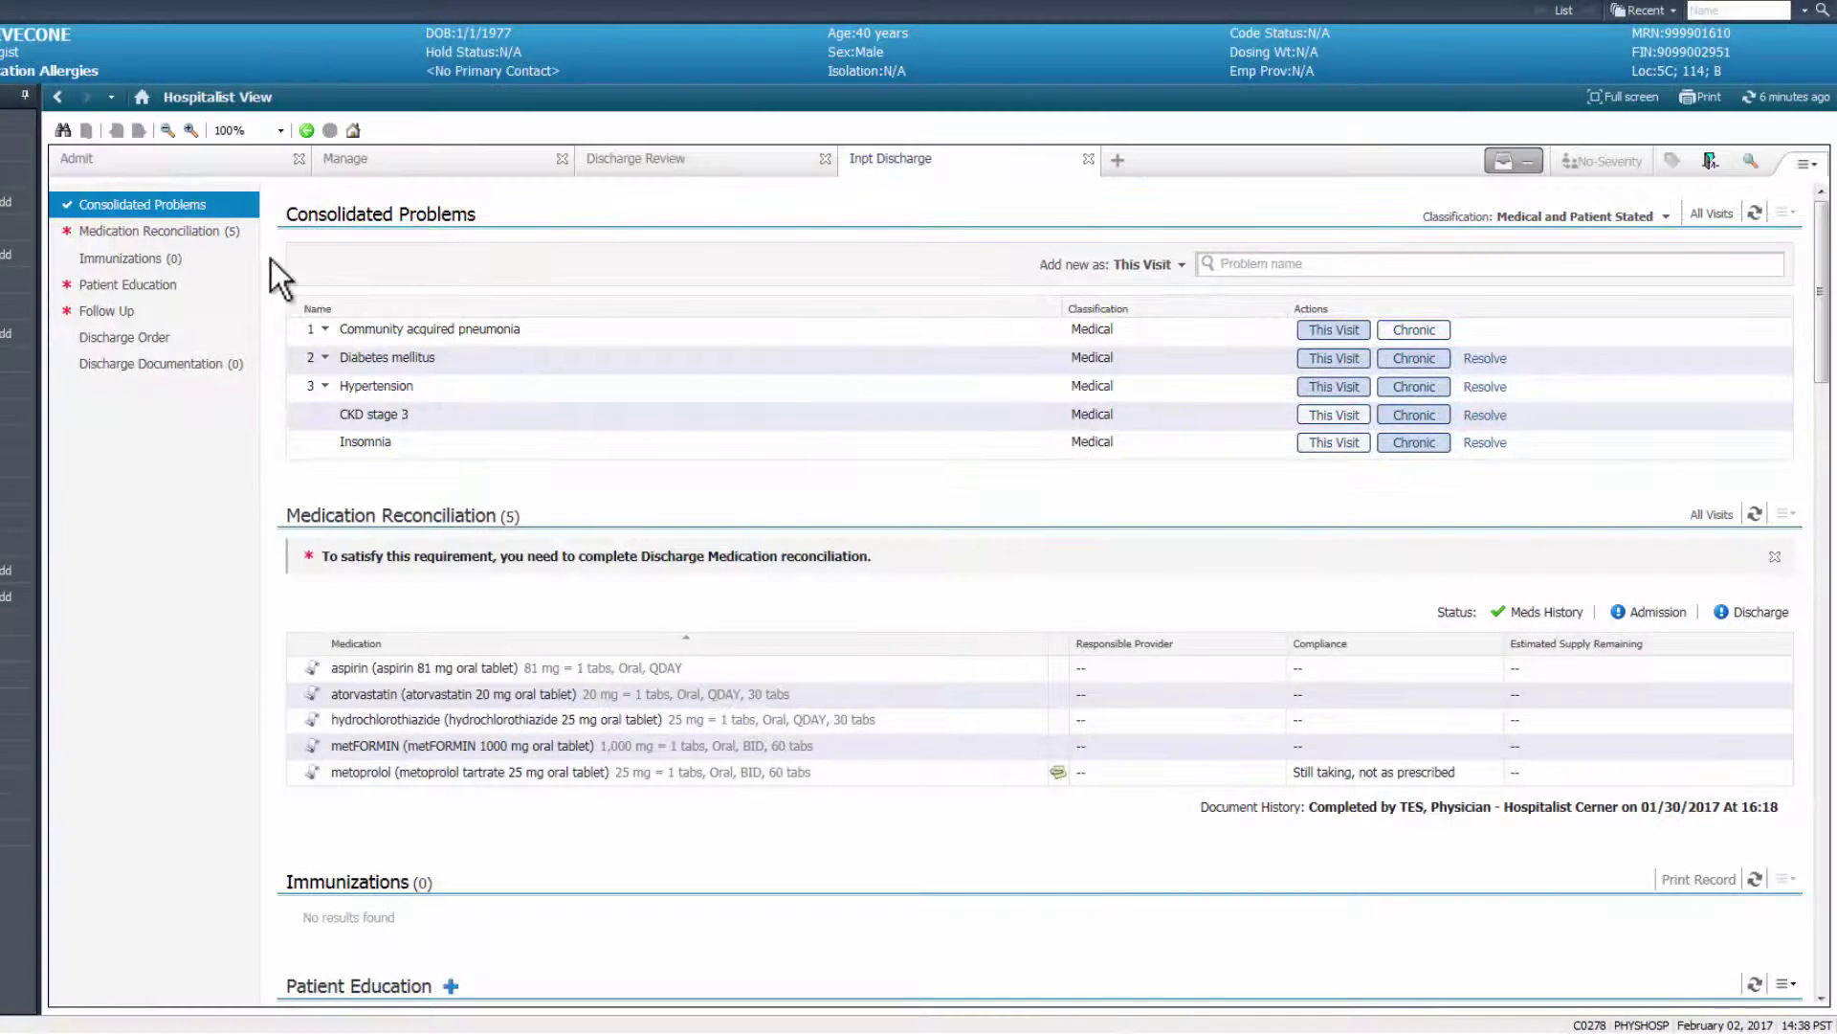
Start the discharge medication reconciliation, discontinuing hydrochlorothiazide and continuing the home medications metFORMIN 1000 mg and aspirin 81 mg.
left_click(209, 233)
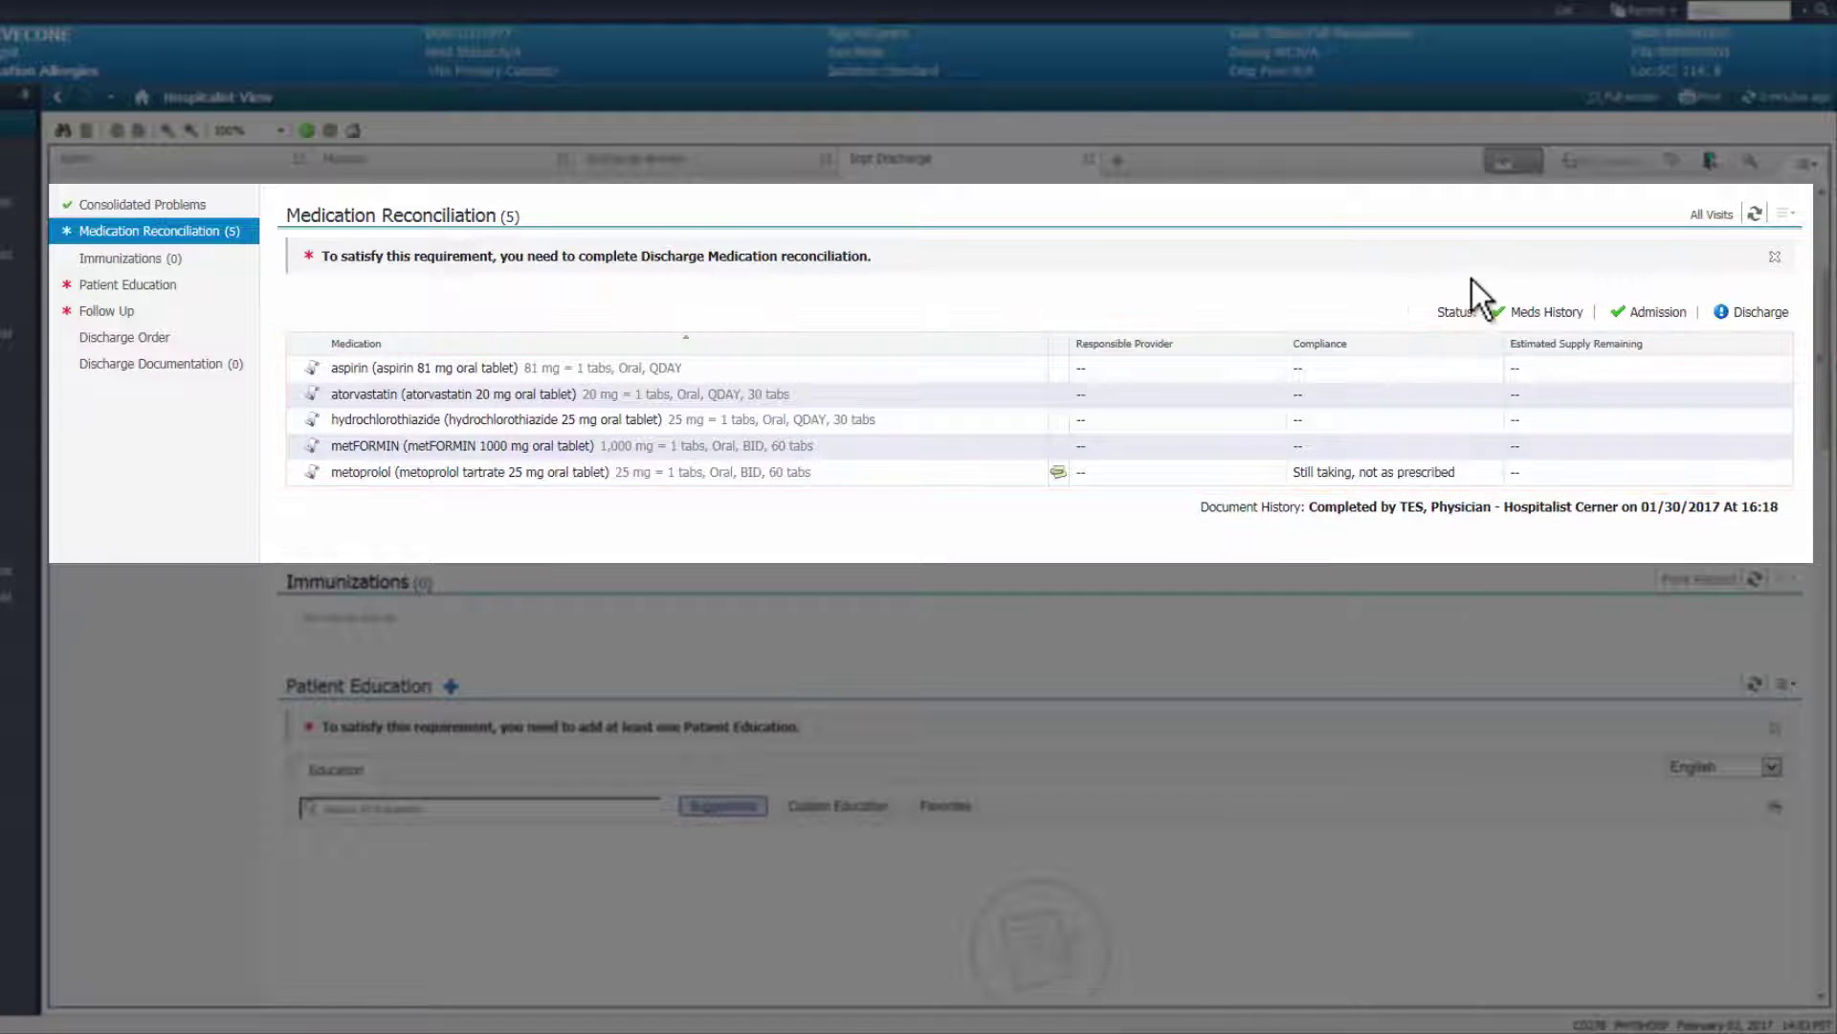
mouse_move(1536, 318)
left_click(1757, 316)
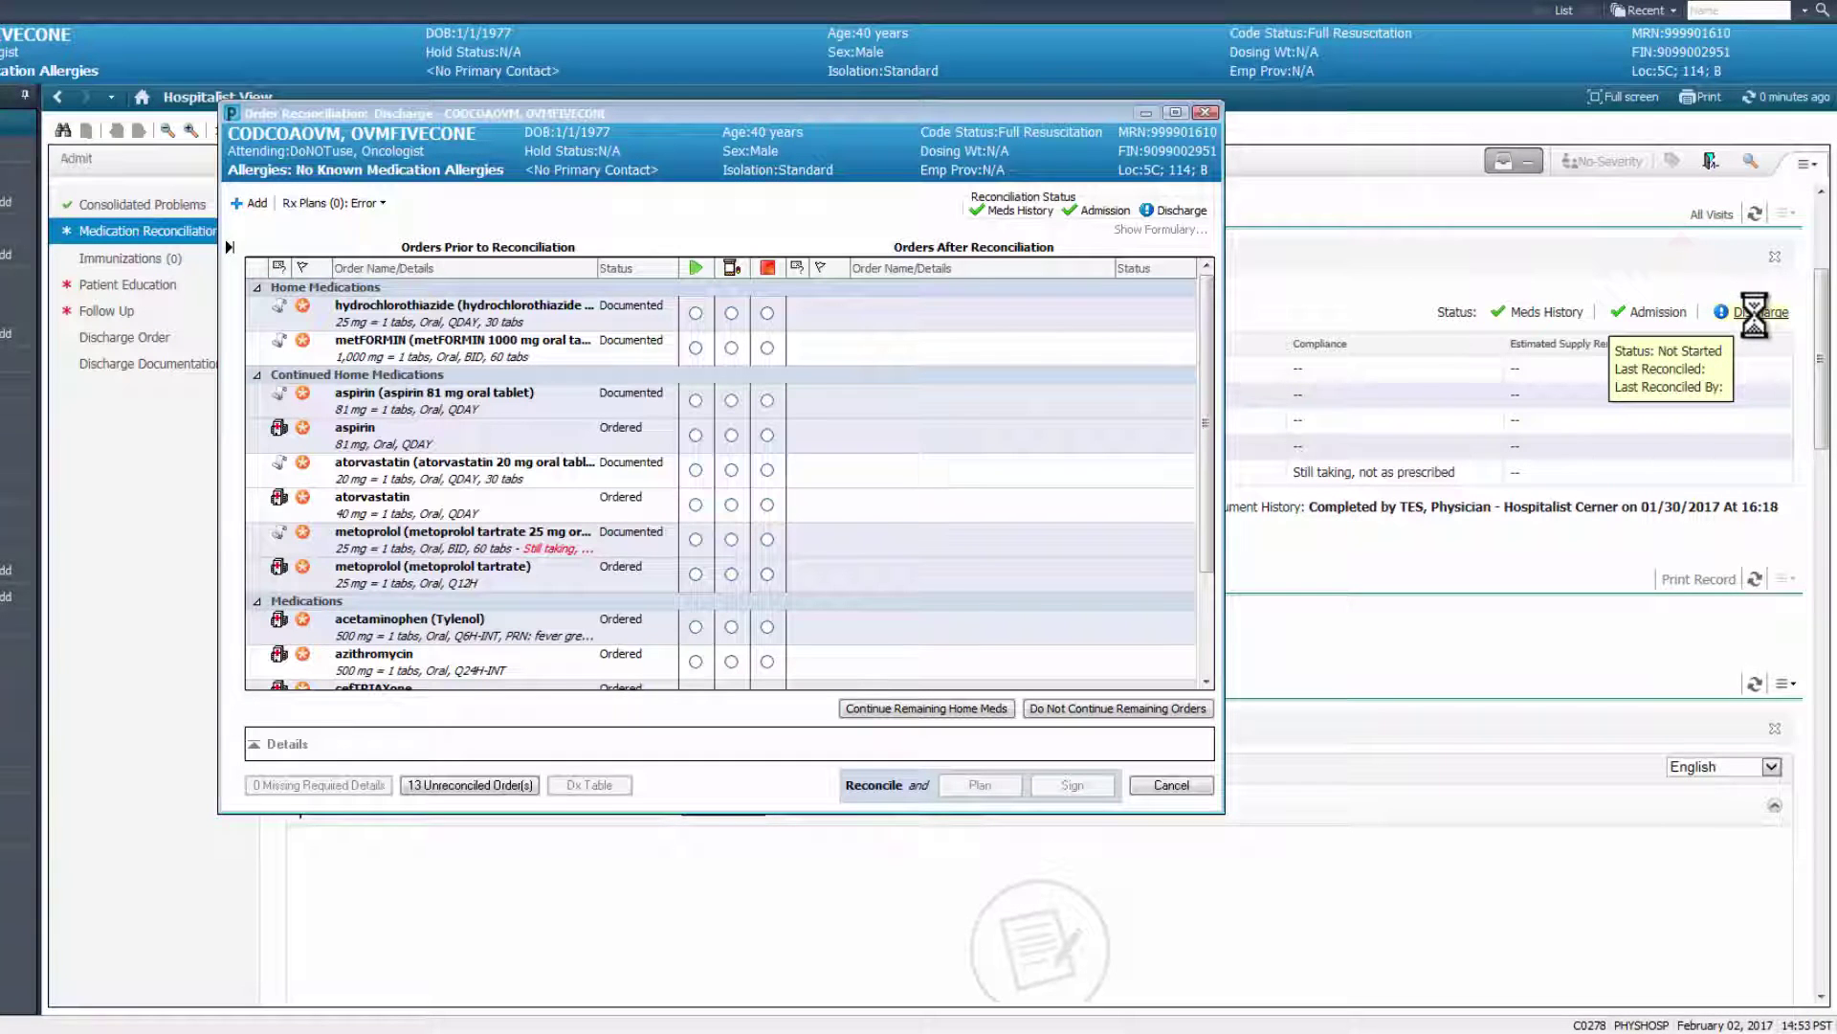
left_click(767, 313)
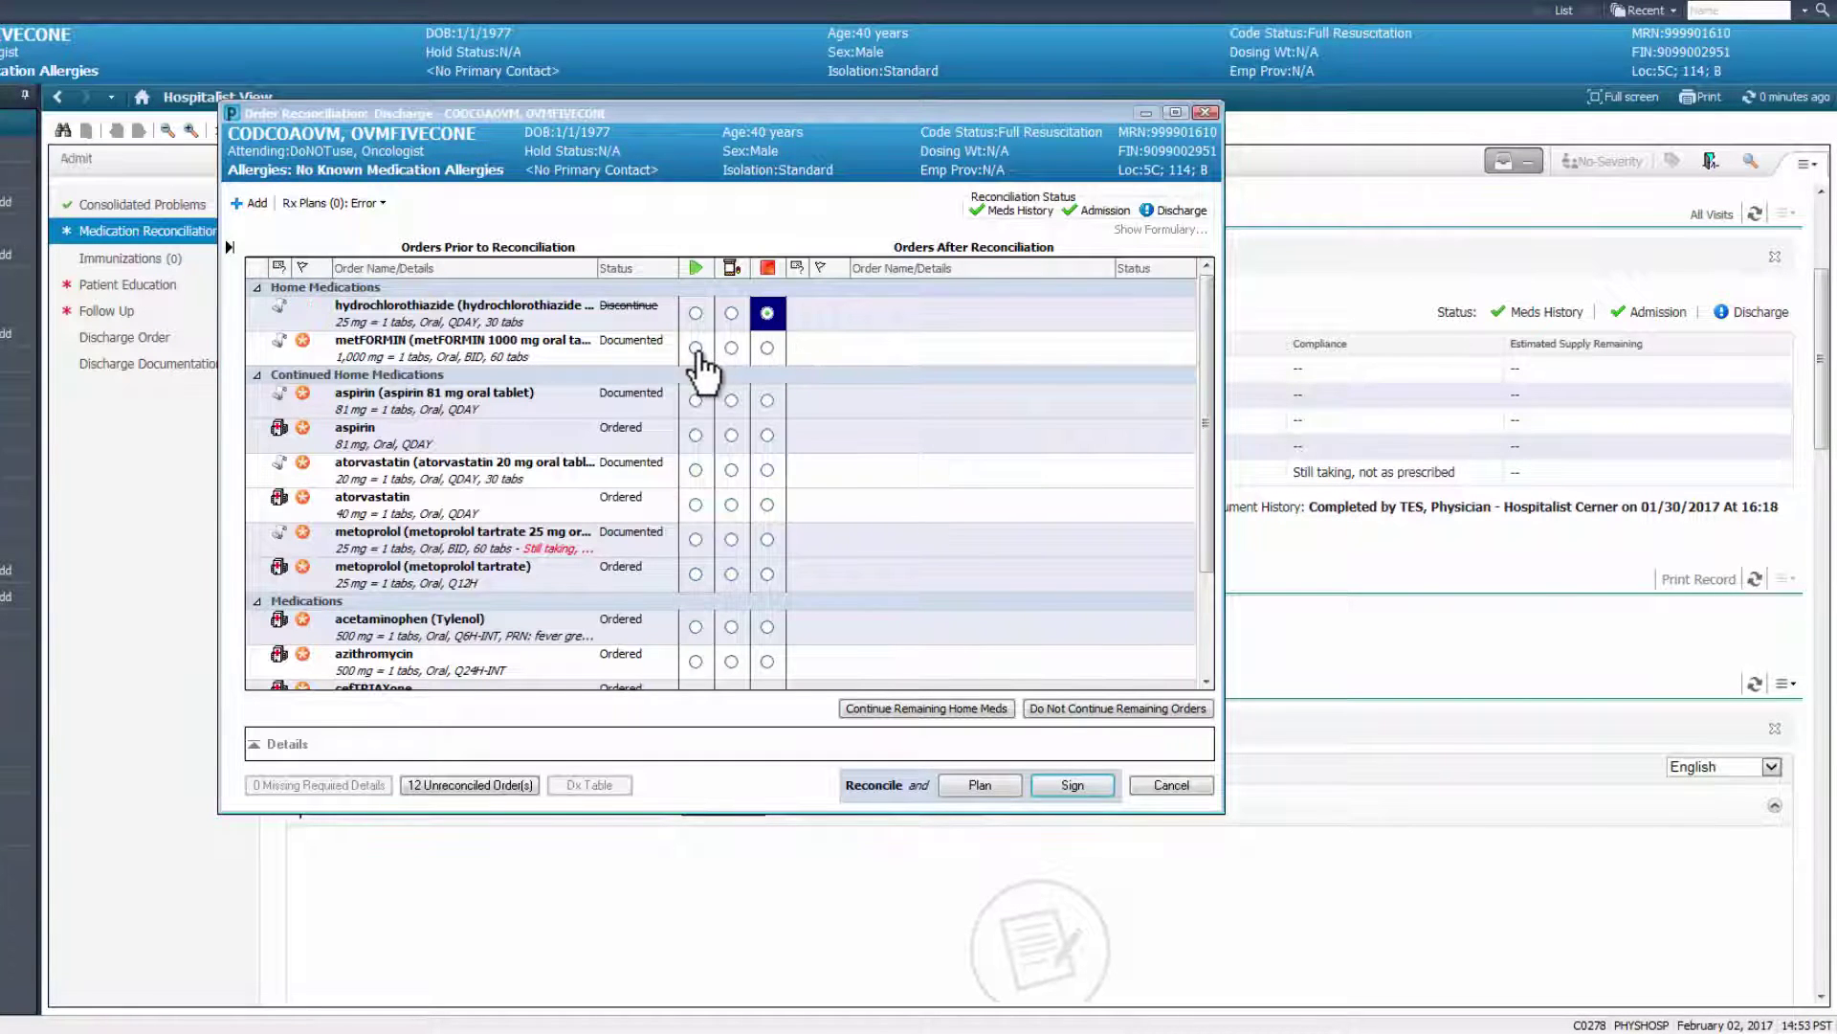
left_click(695, 347)
left_click(696, 400)
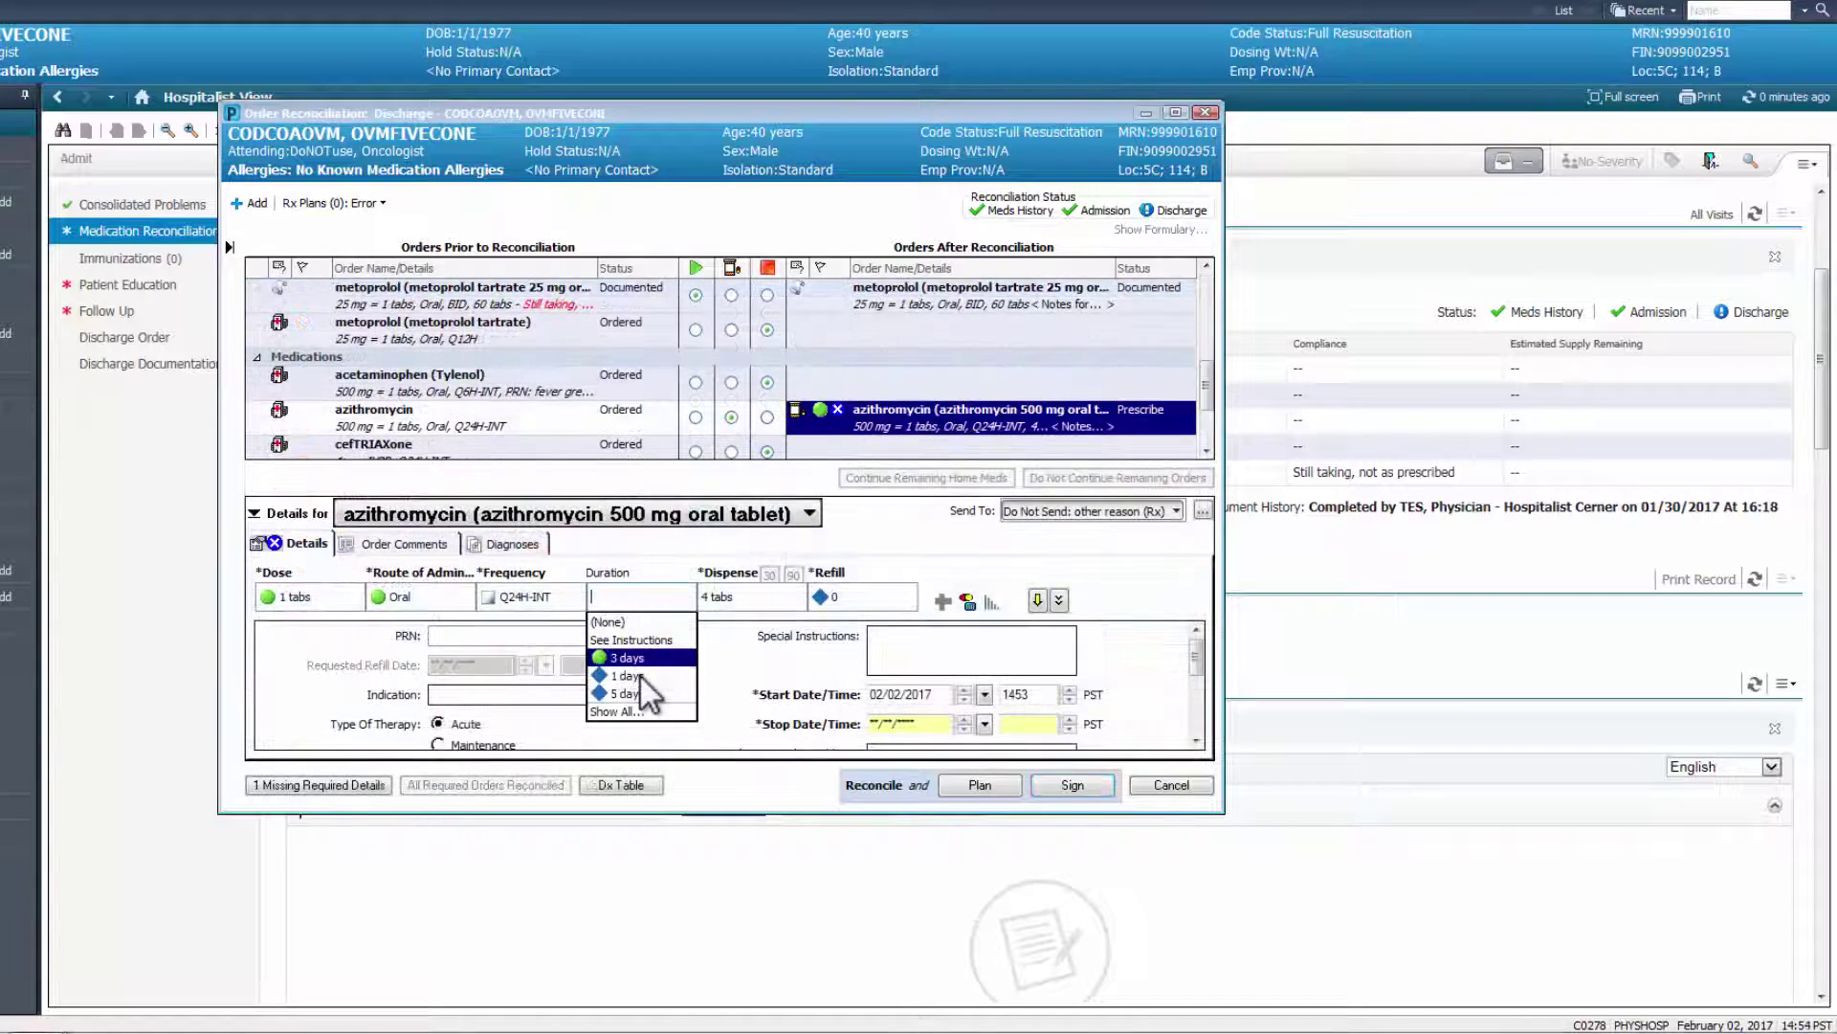
Set the azithromycin prescription's duration to 4 days and sign the discharge reconciliation.
type("4 day")
left_click(654, 680)
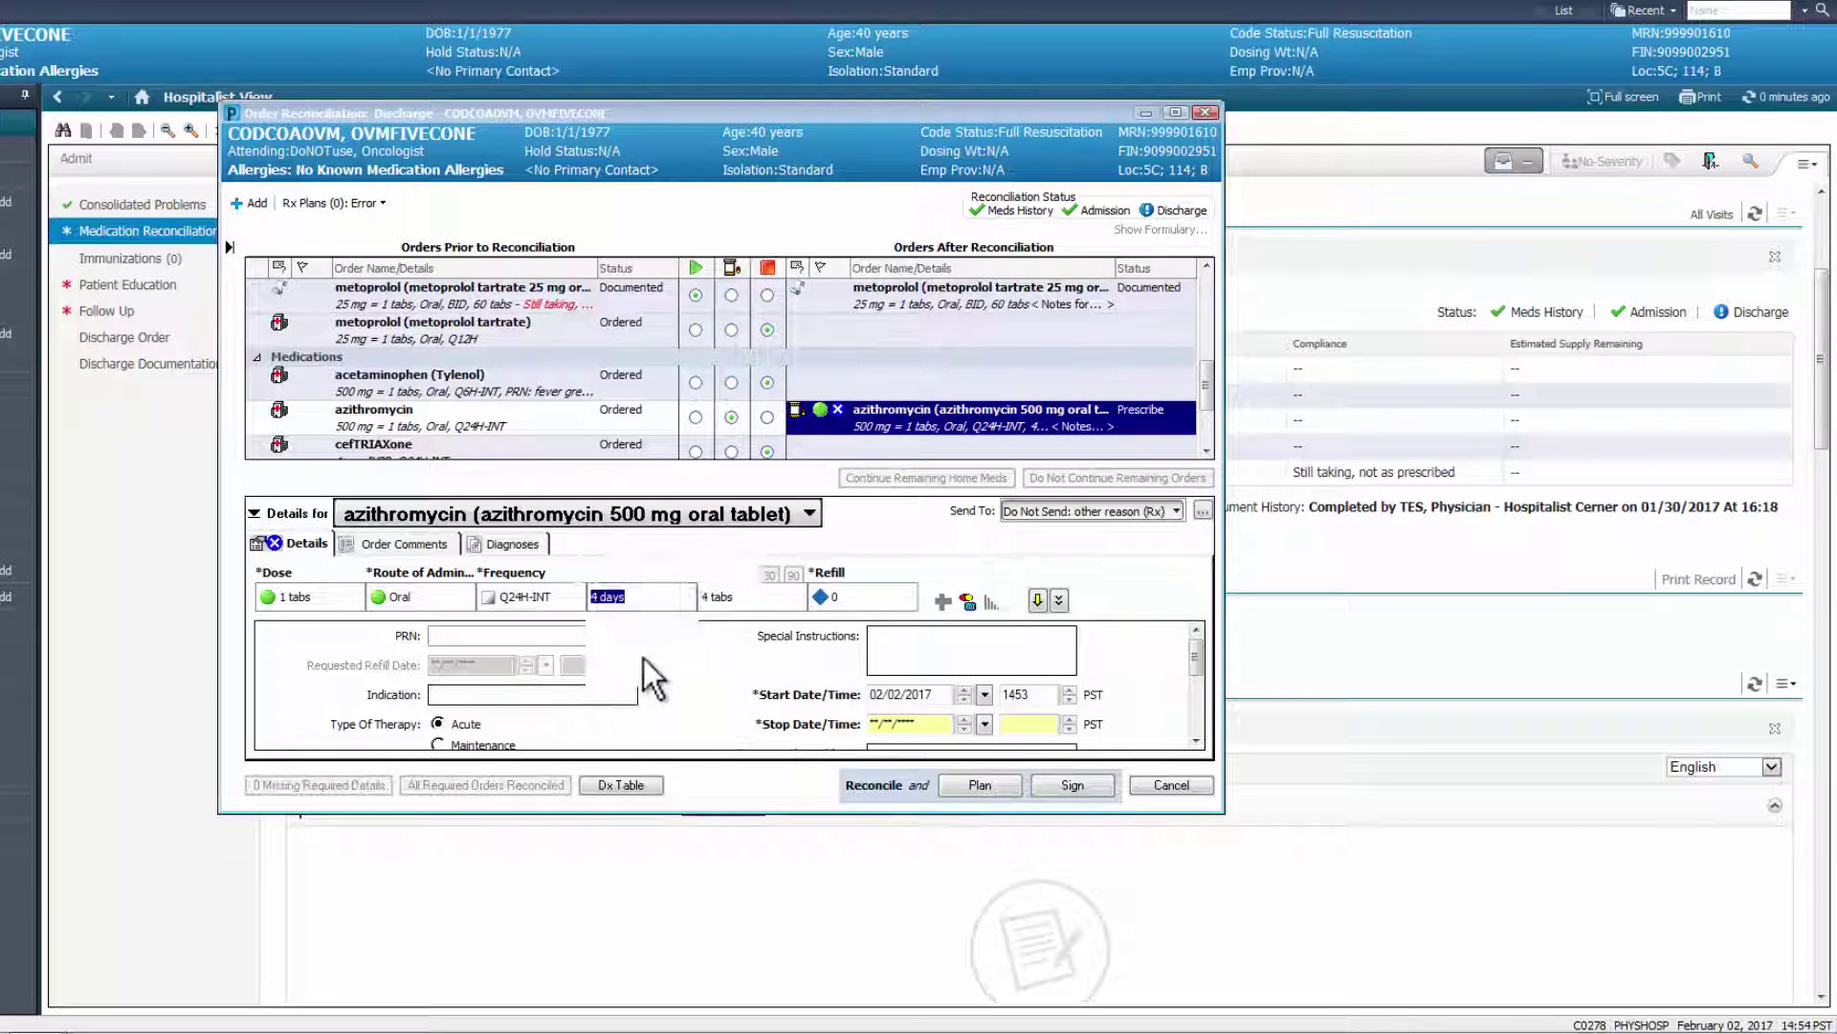
left_click(1062, 783)
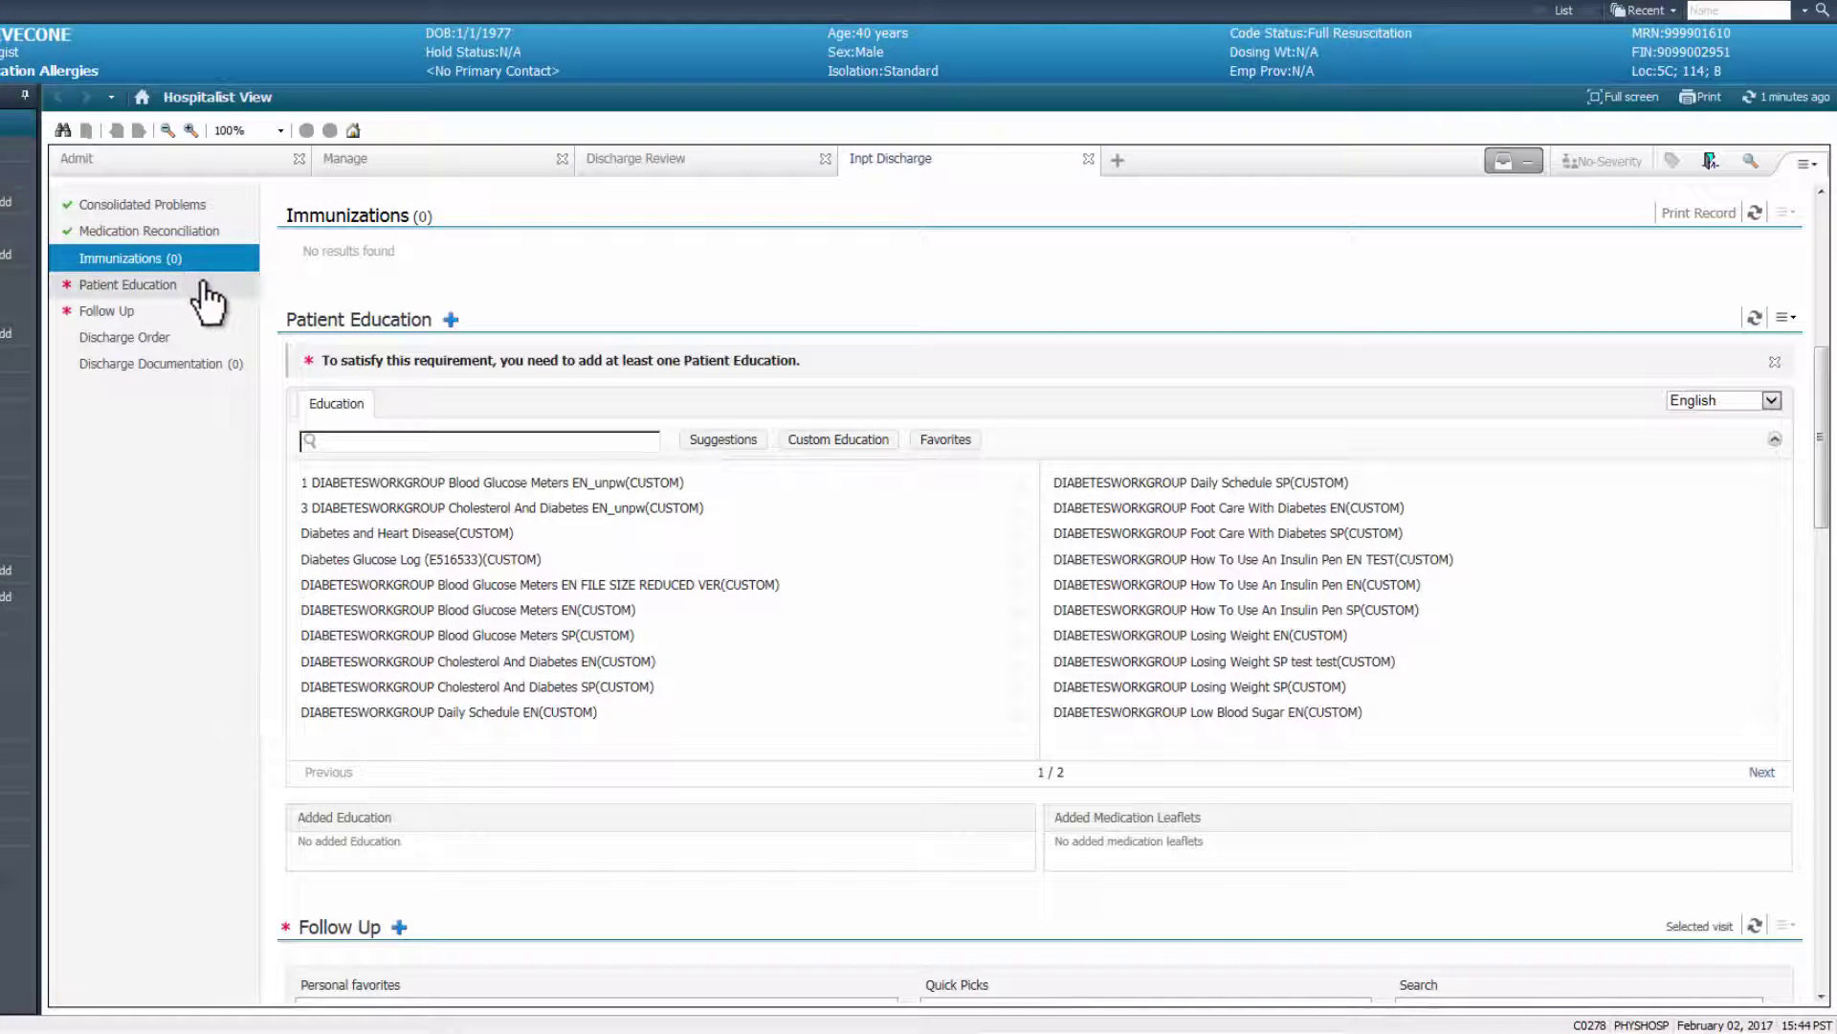
Add the Diabetes and Heart Disease(CUSTOM) handout to the patient education and open it for editing.
left_click(207, 292)
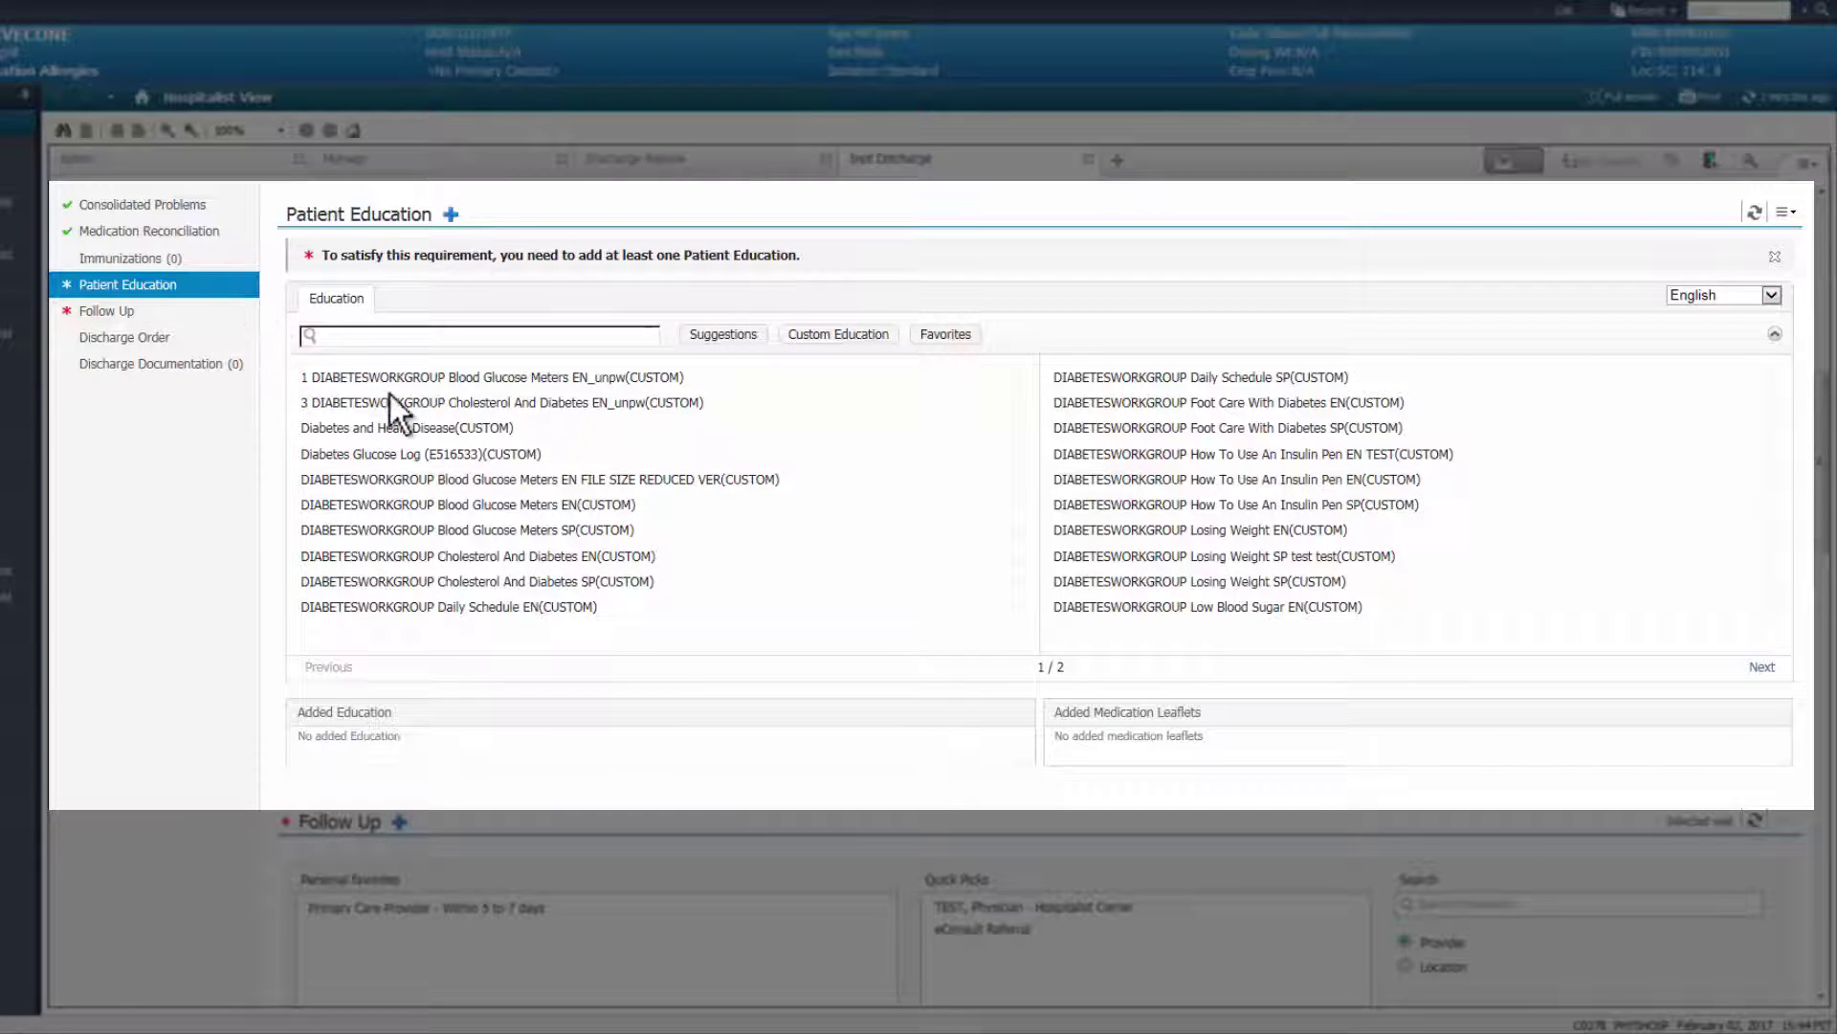
left_click(417, 425)
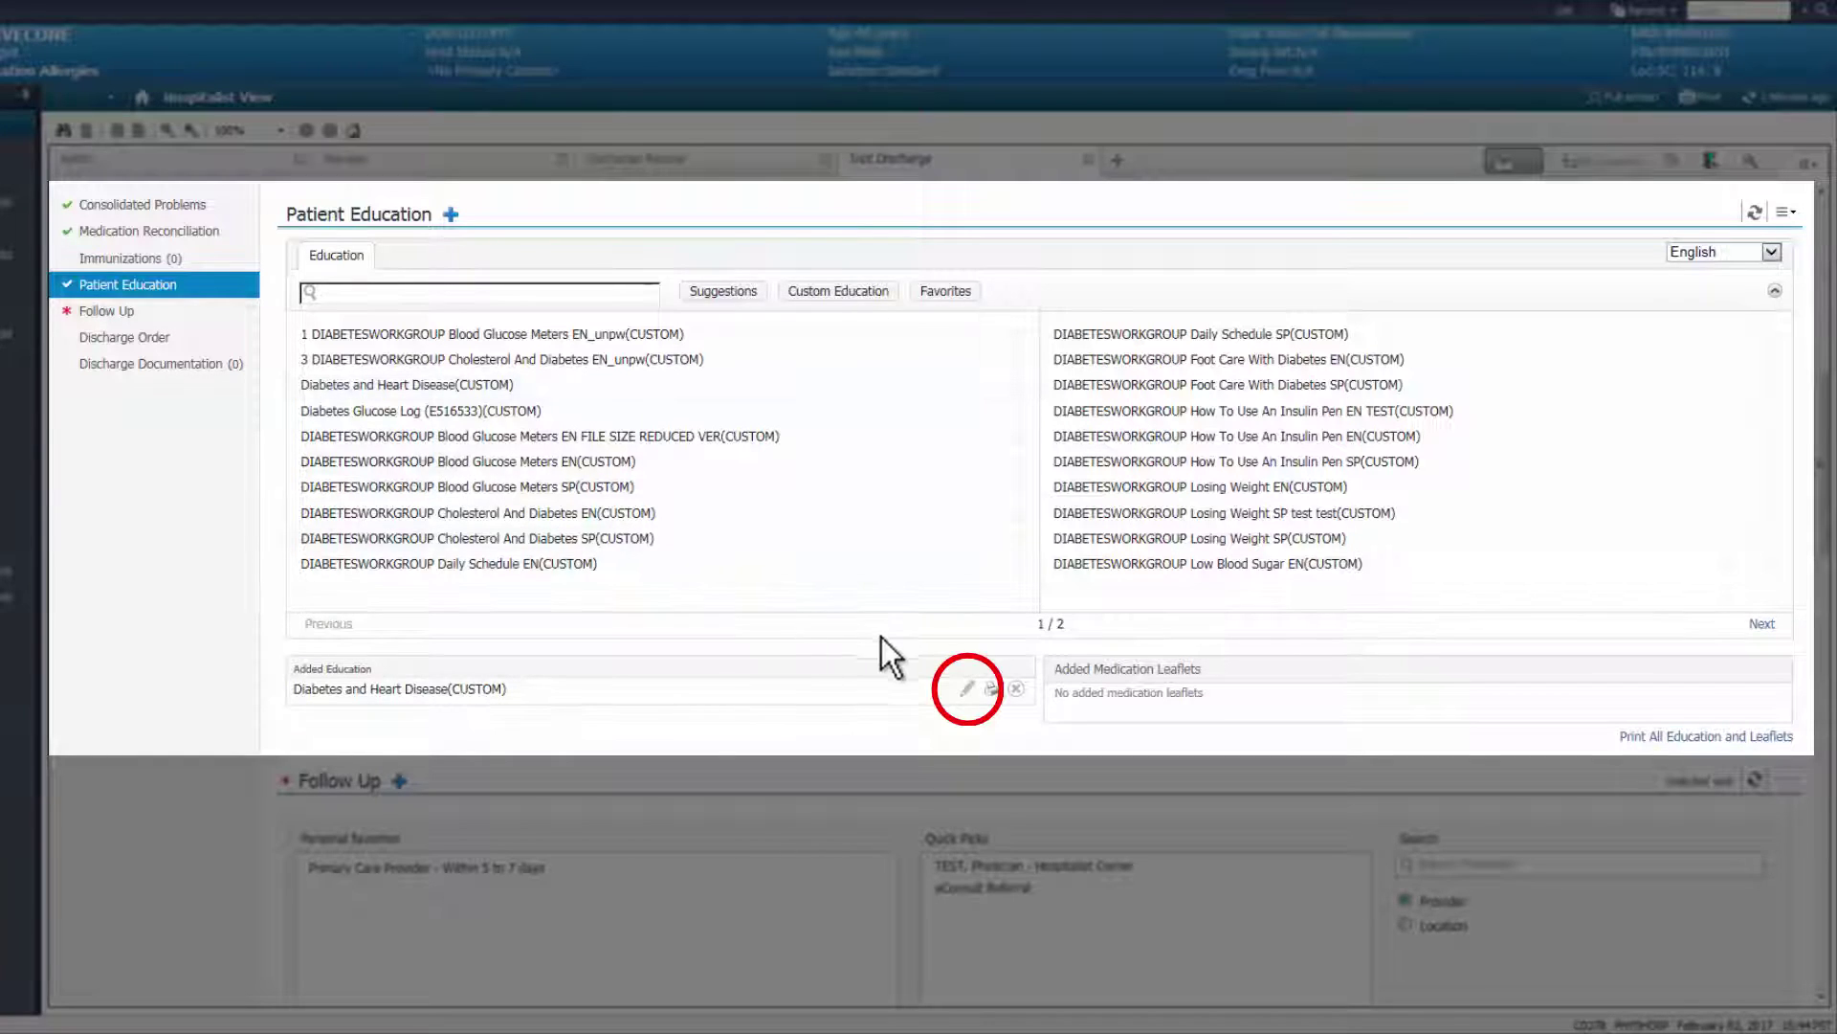
left_click(967, 689)
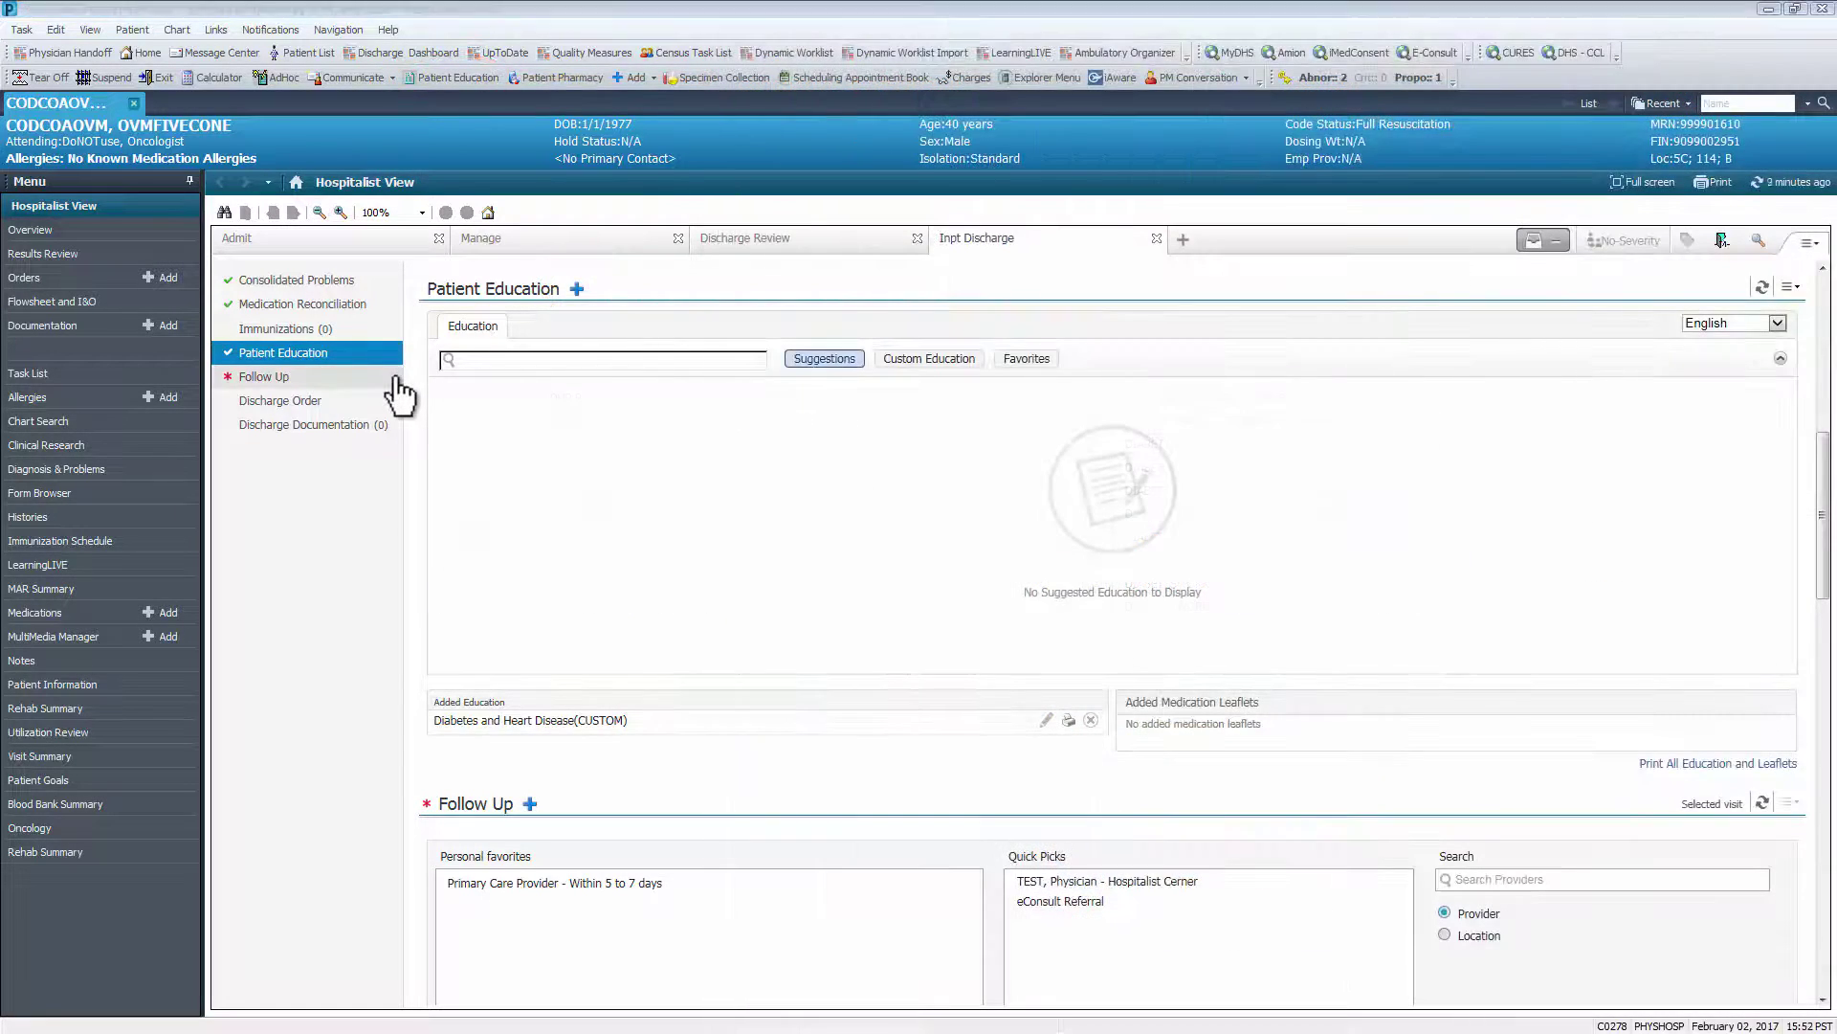
Add the personal favorite Primary Care Provider - Within 5 to 7 days as a follow-up instruction.
left_click(395, 380)
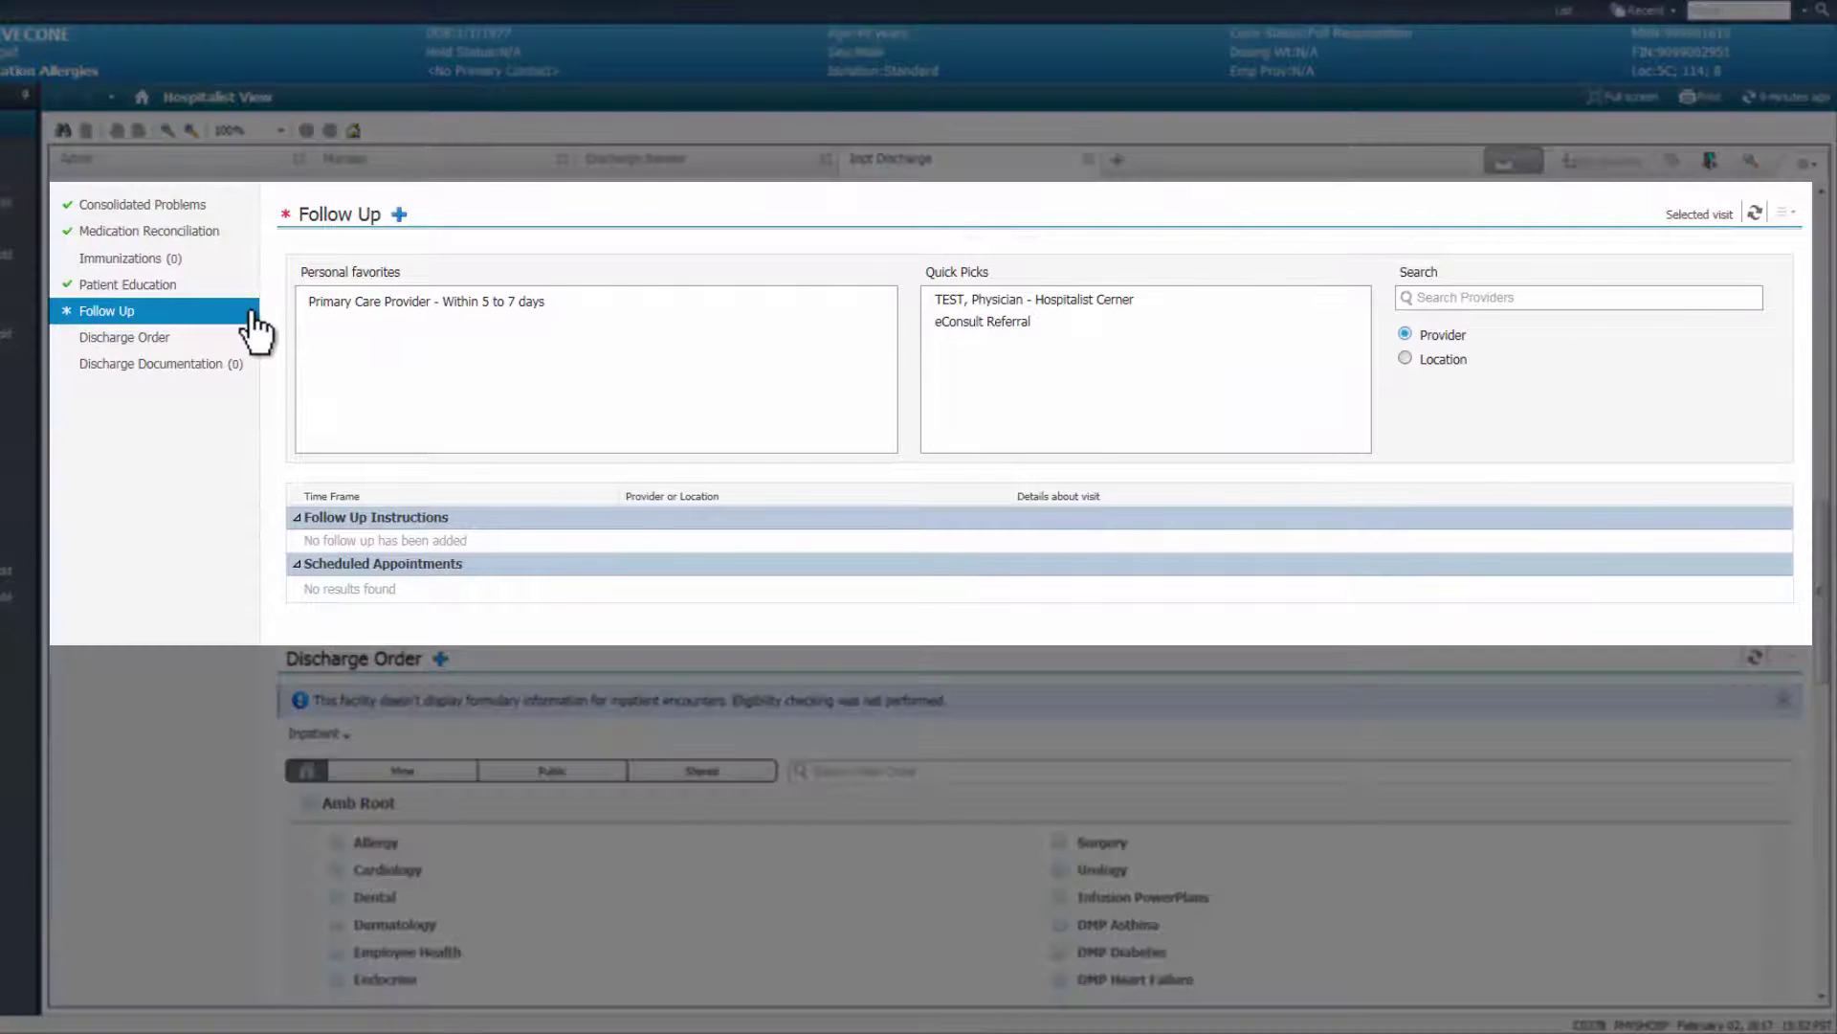
left_click(341, 300)
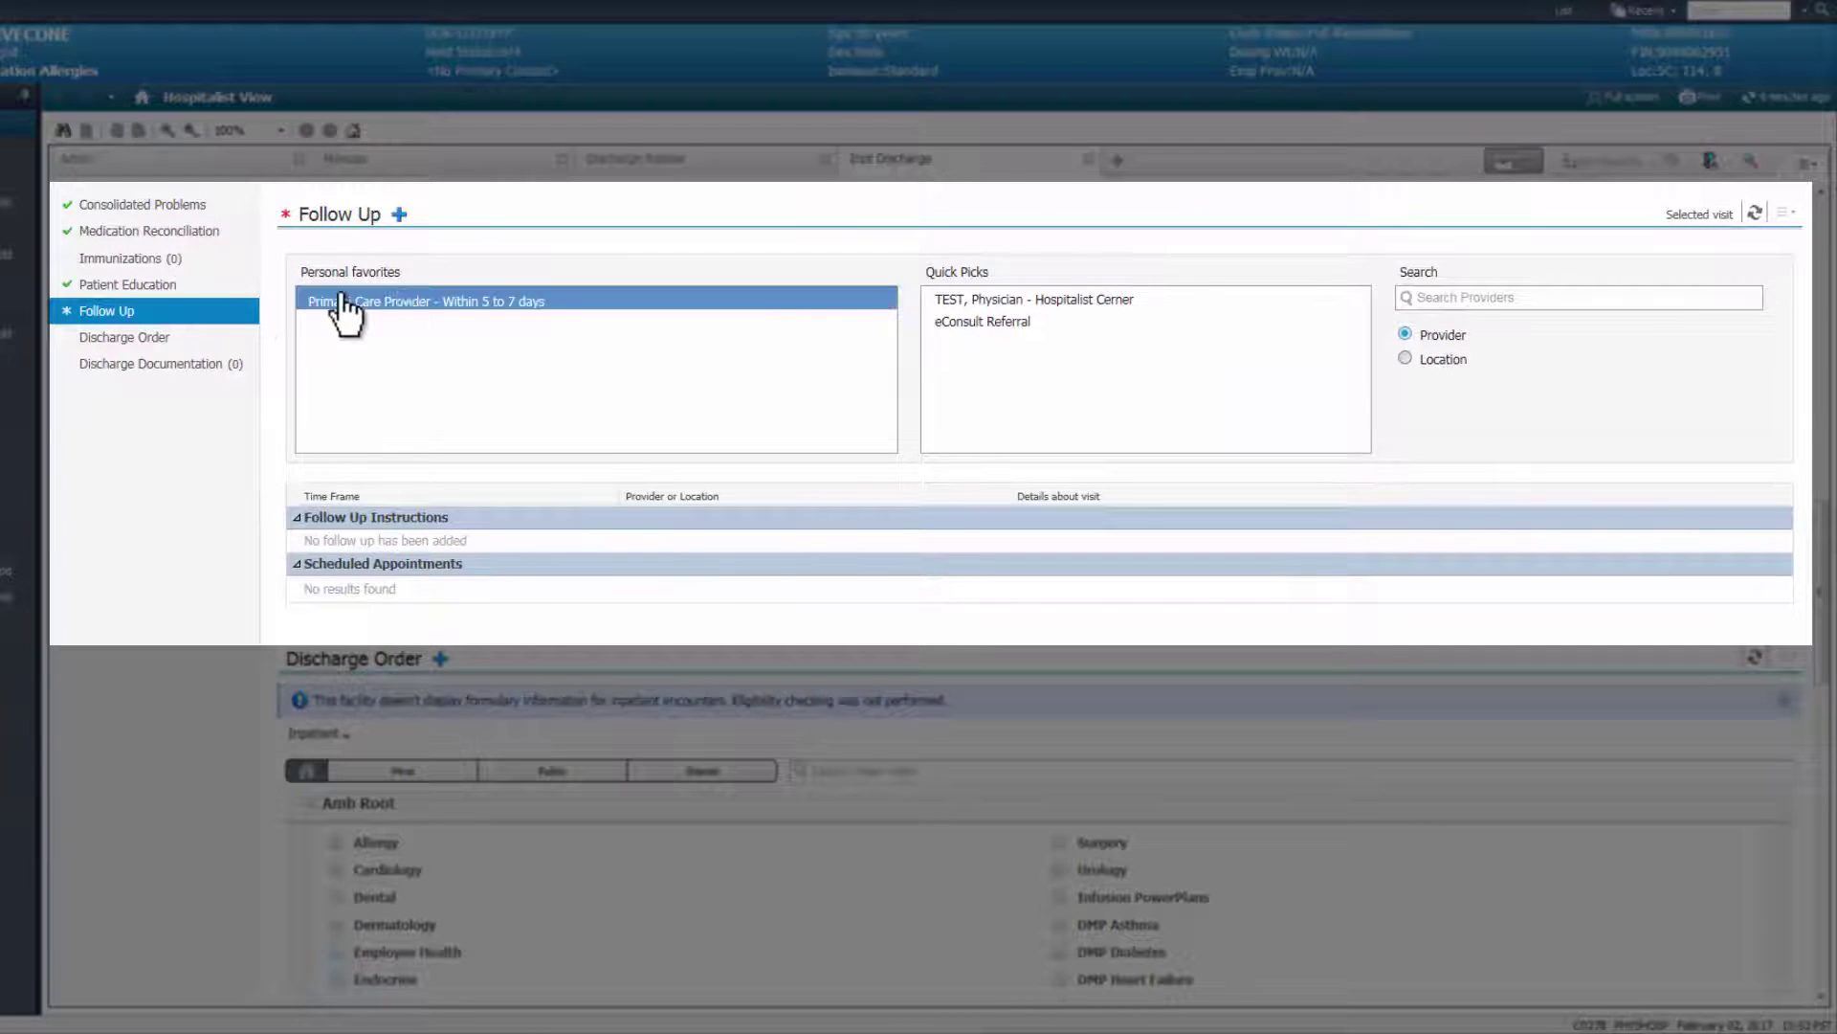
double_click(407, 303)
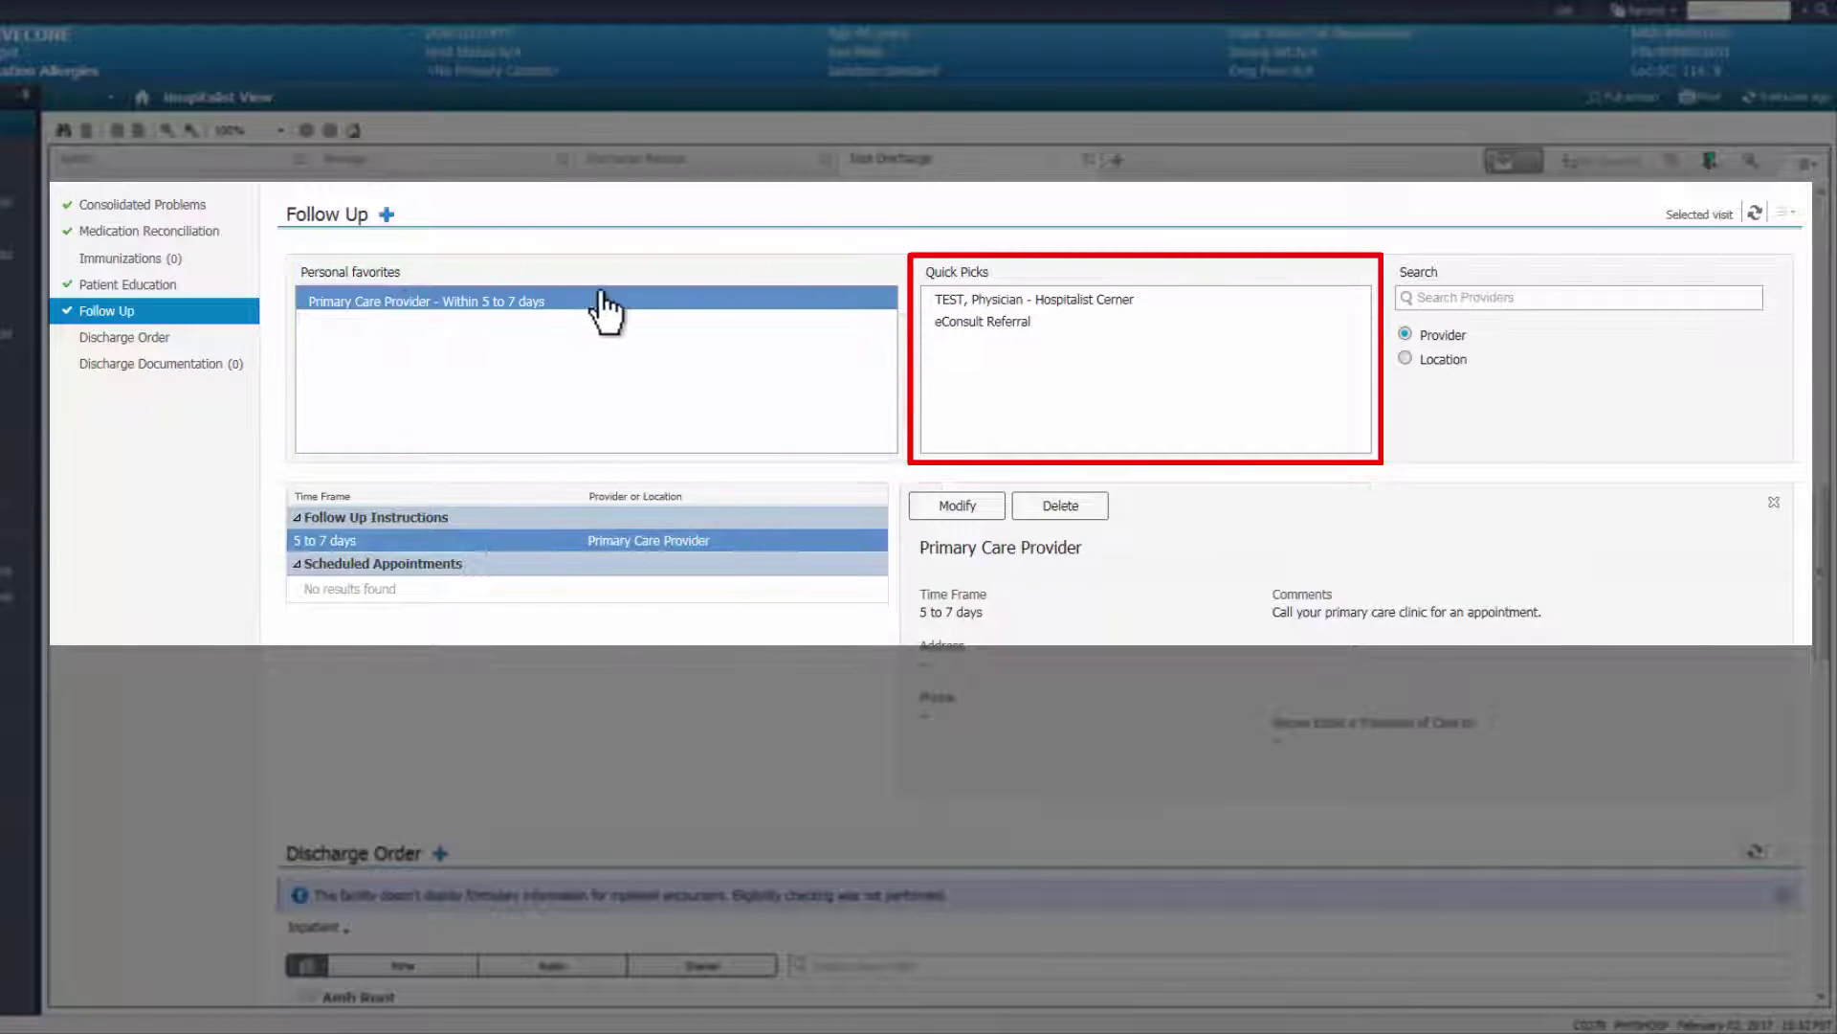
Search follow-up locations for "chest" and add Olive View - UCLA Pulmonary Chest Clinic as a follow-up.
left_click(1407, 358)
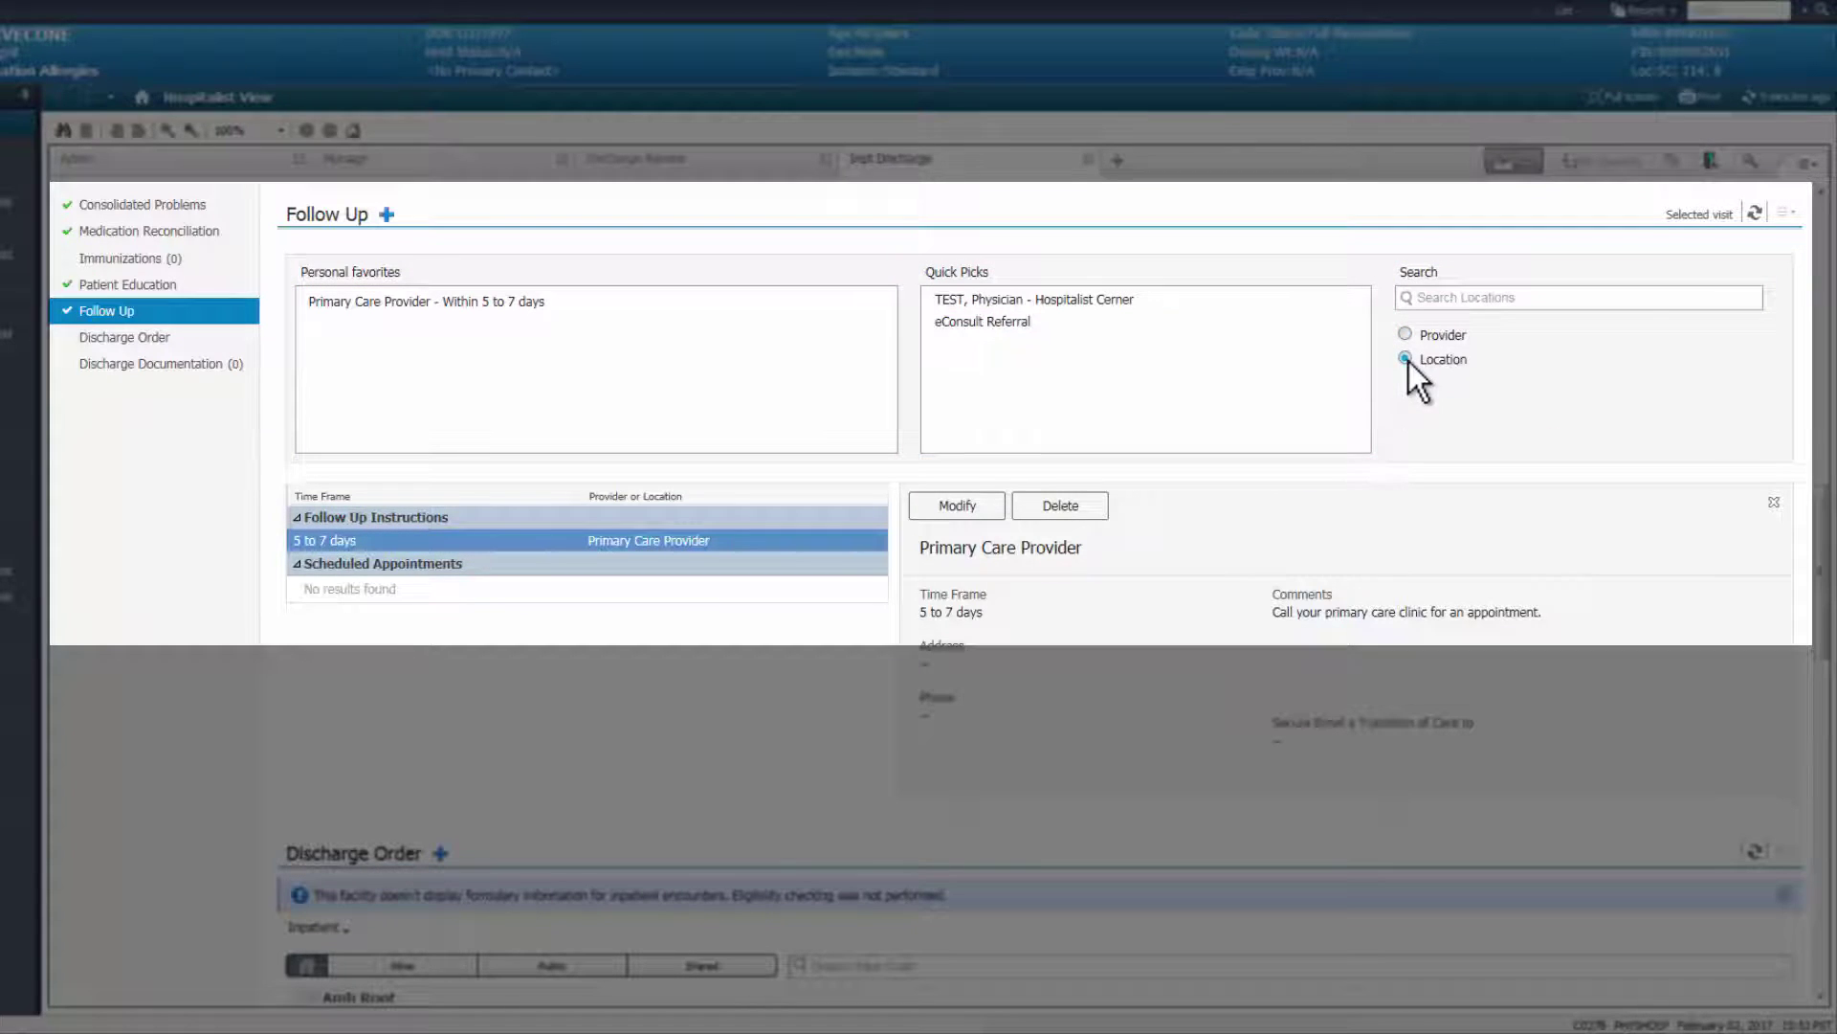
left_click(1484, 299)
type("chest")
left_click(1483, 360)
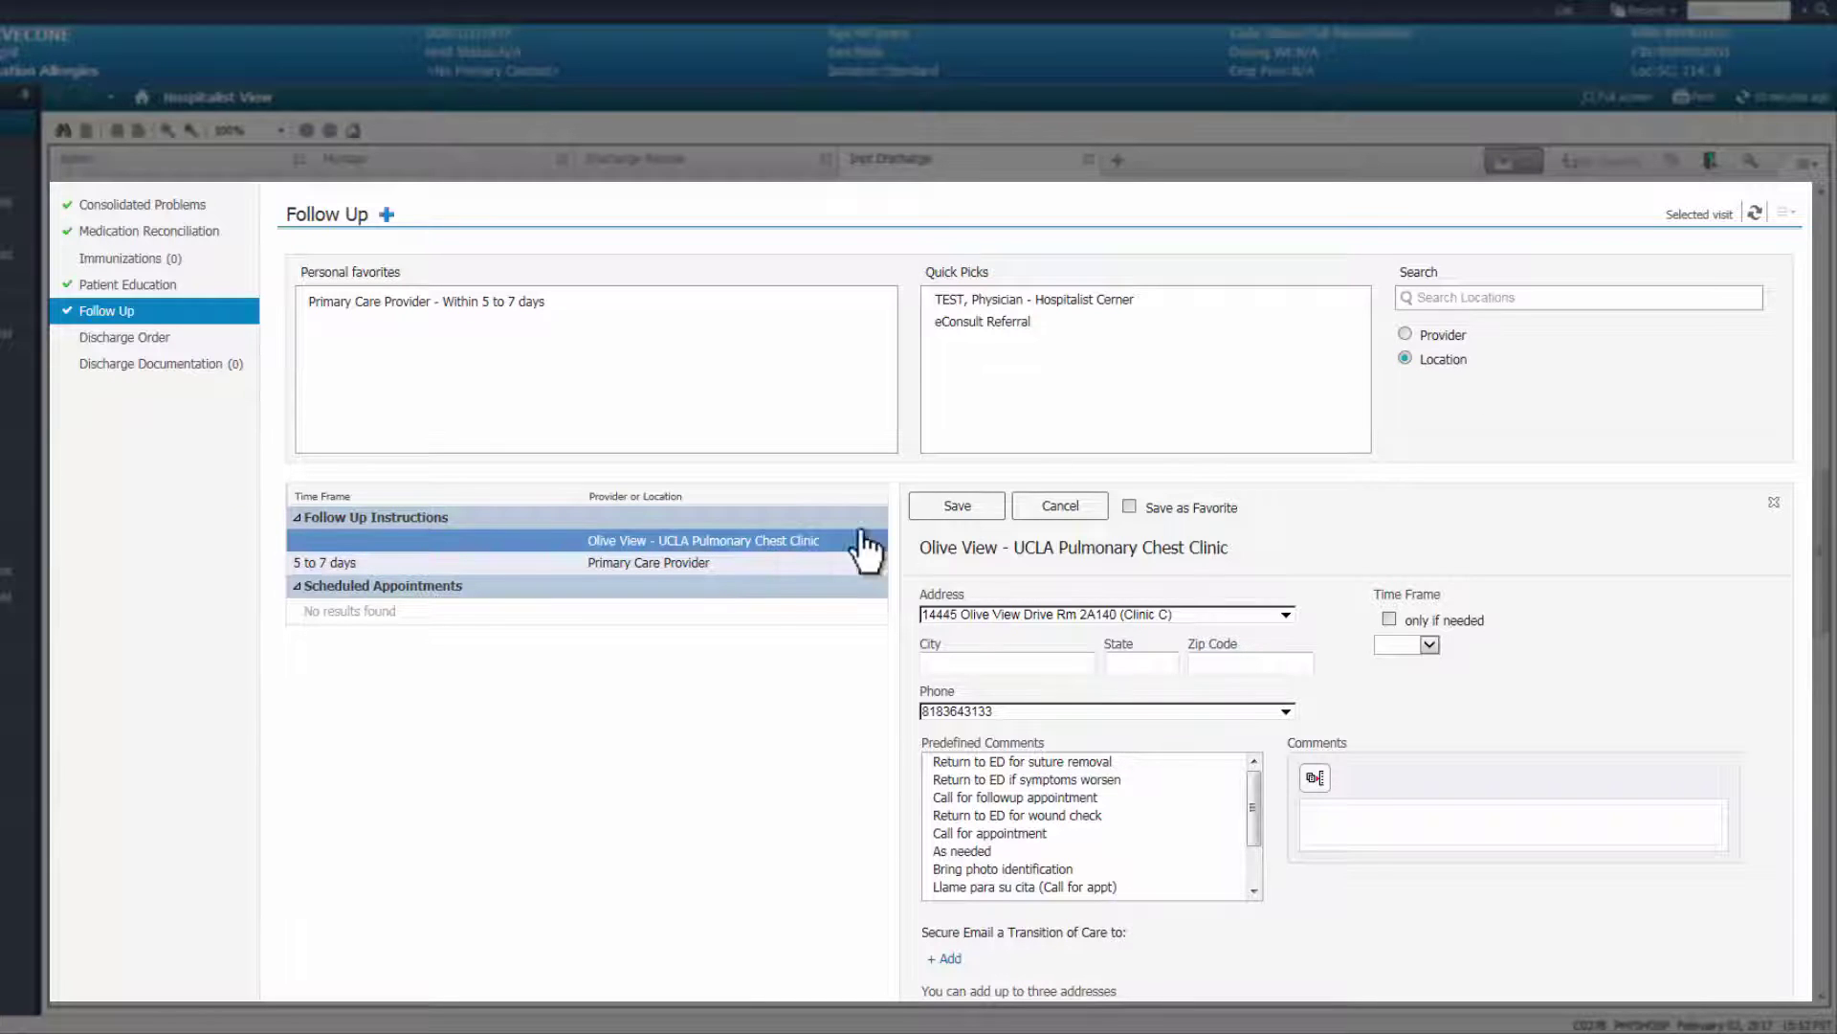
Modify the Primary Care Provider follow-up to within 2 to 4 days, append ".." to its comment, and save it.
left_click(750, 565)
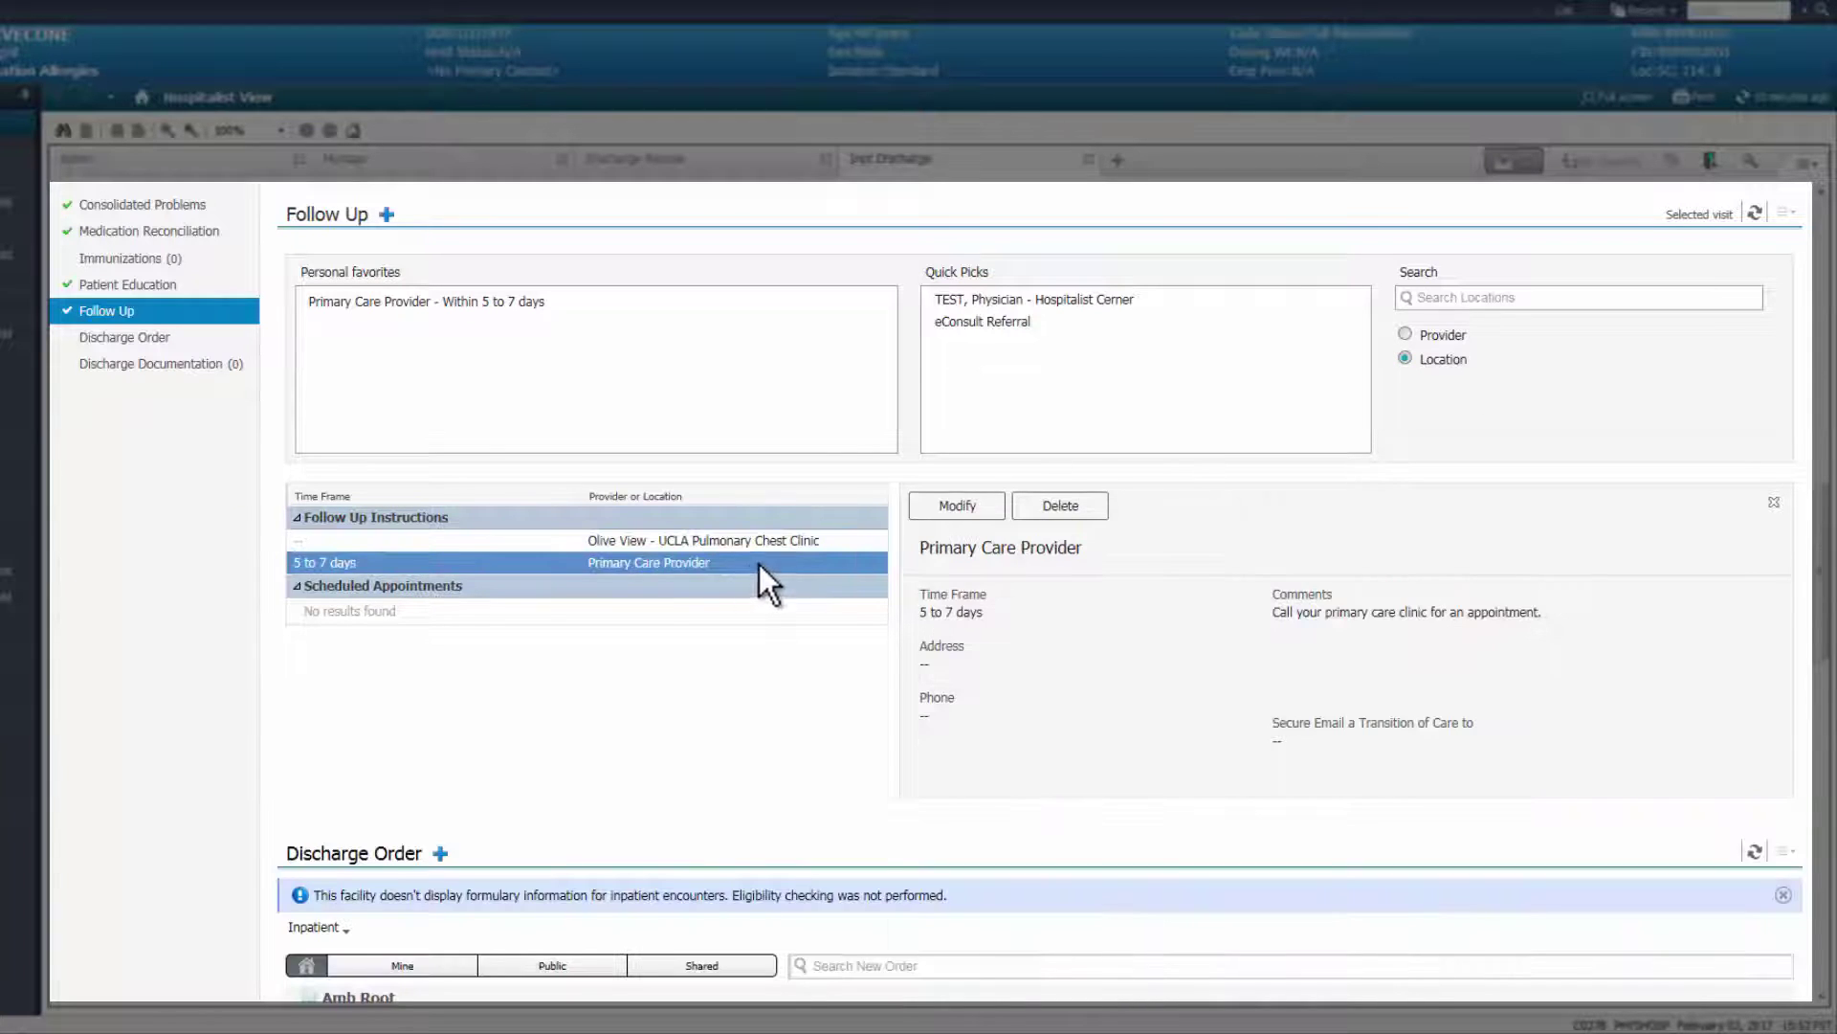
left_click(960, 508)
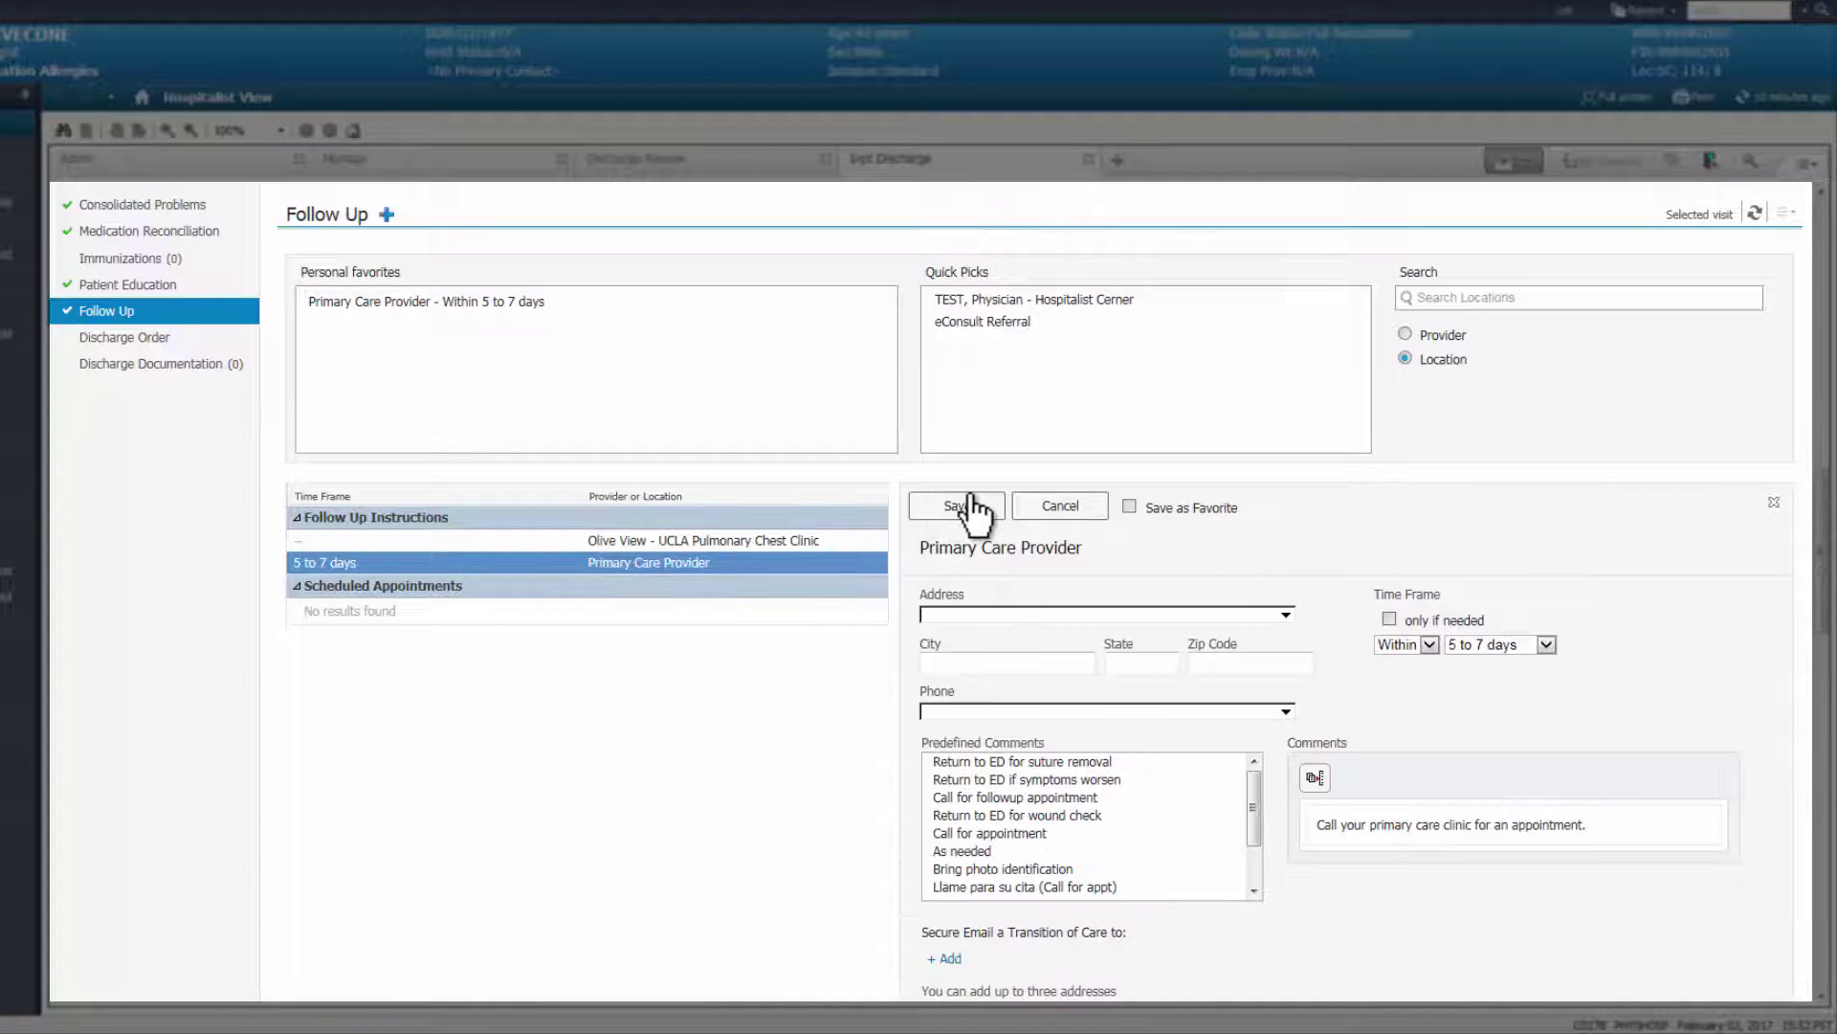
left_click(1462, 641)
left_click(1460, 692)
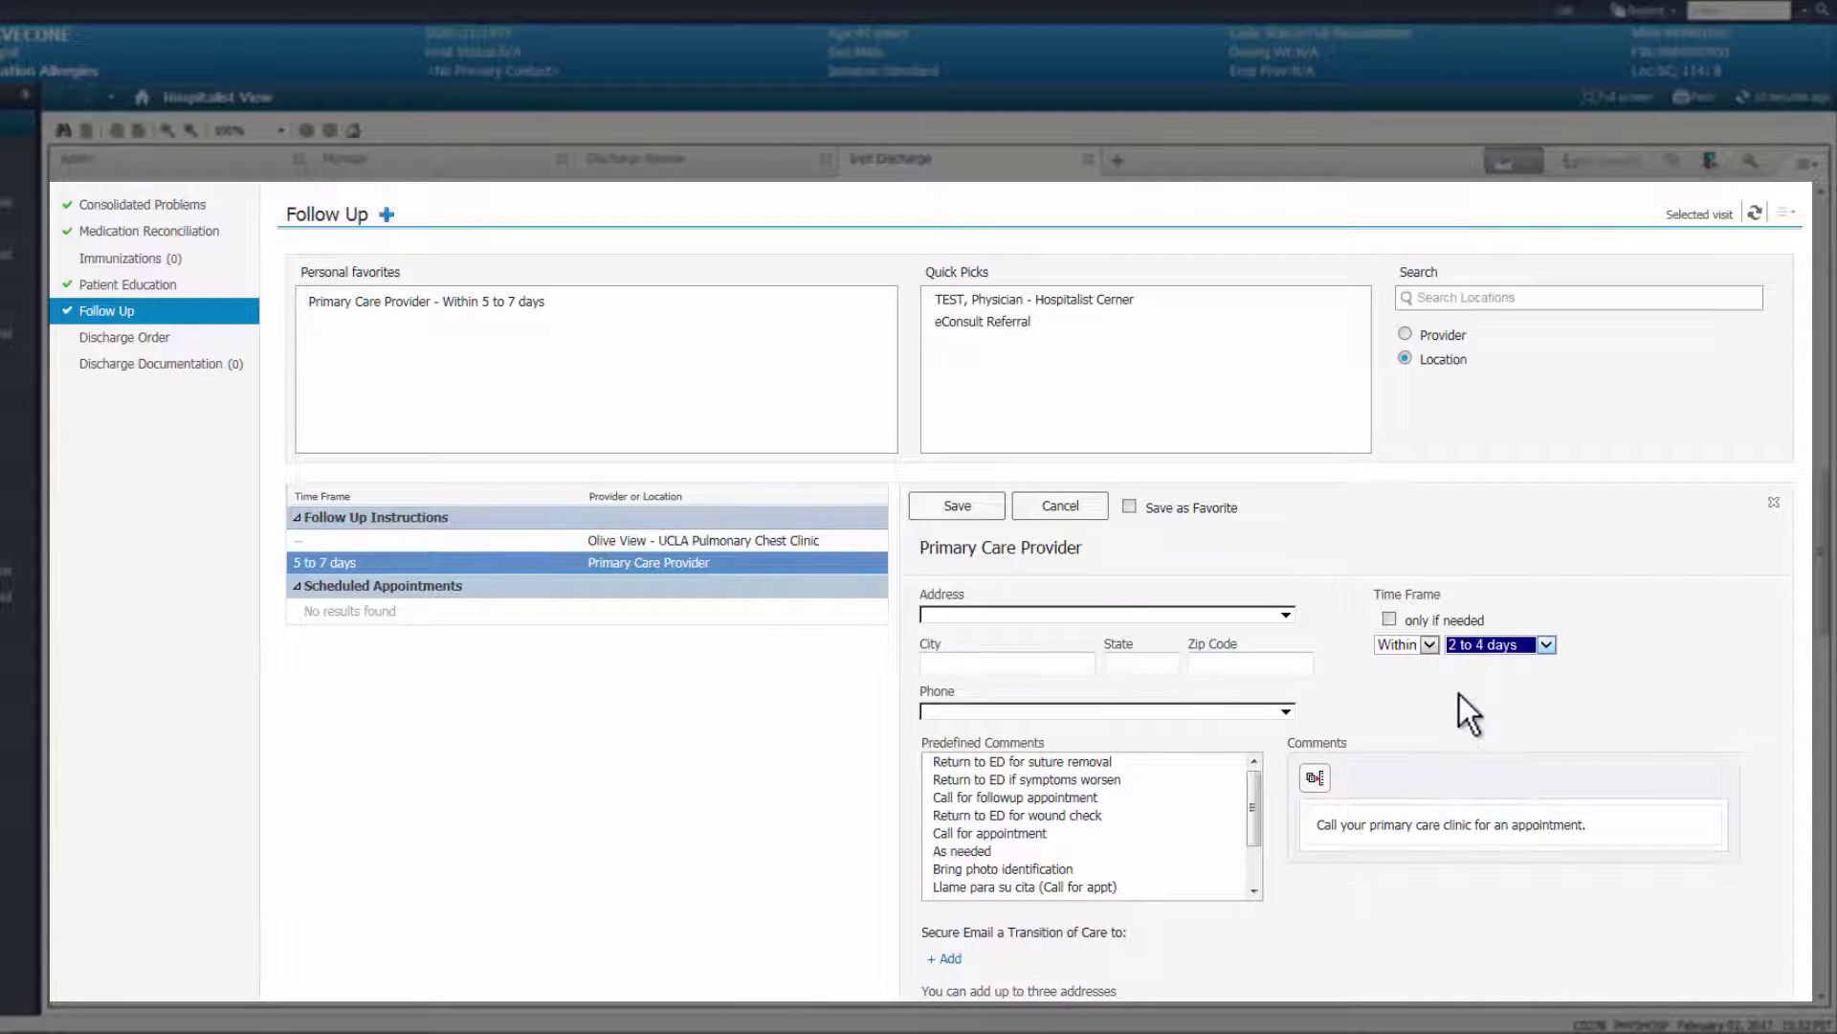
left_click(1621, 826)
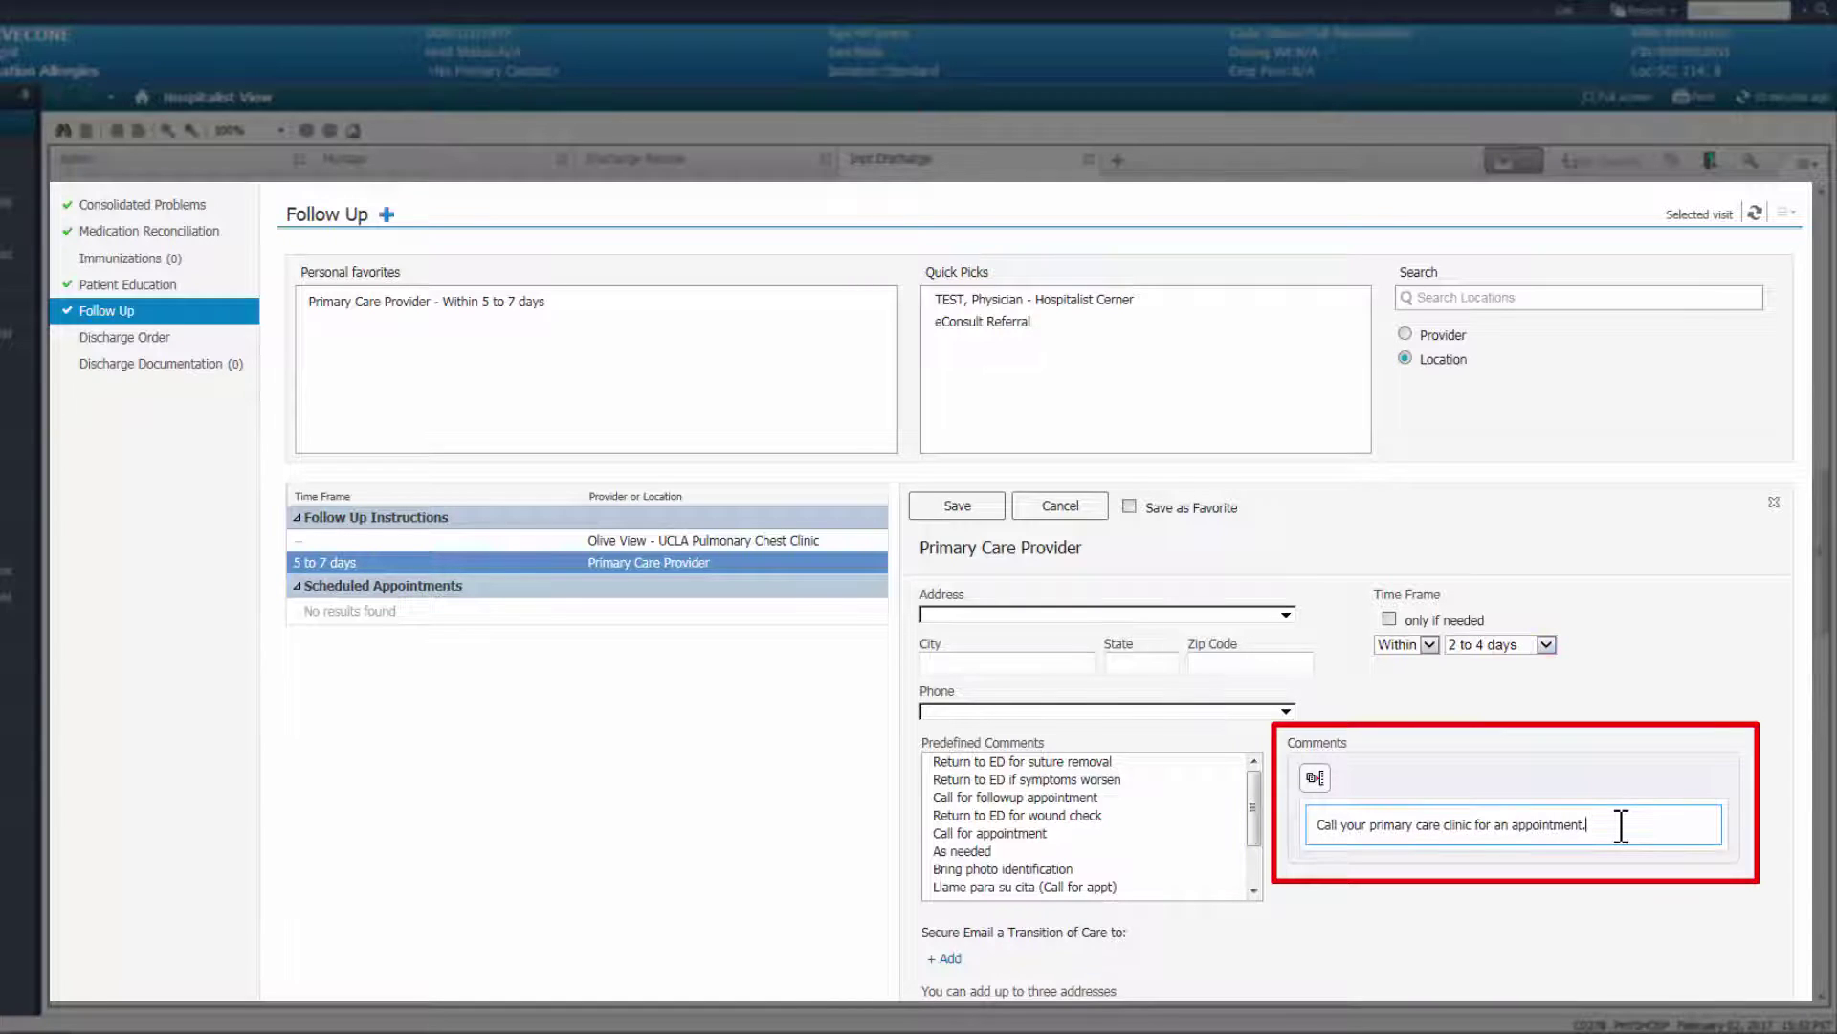
type("..")
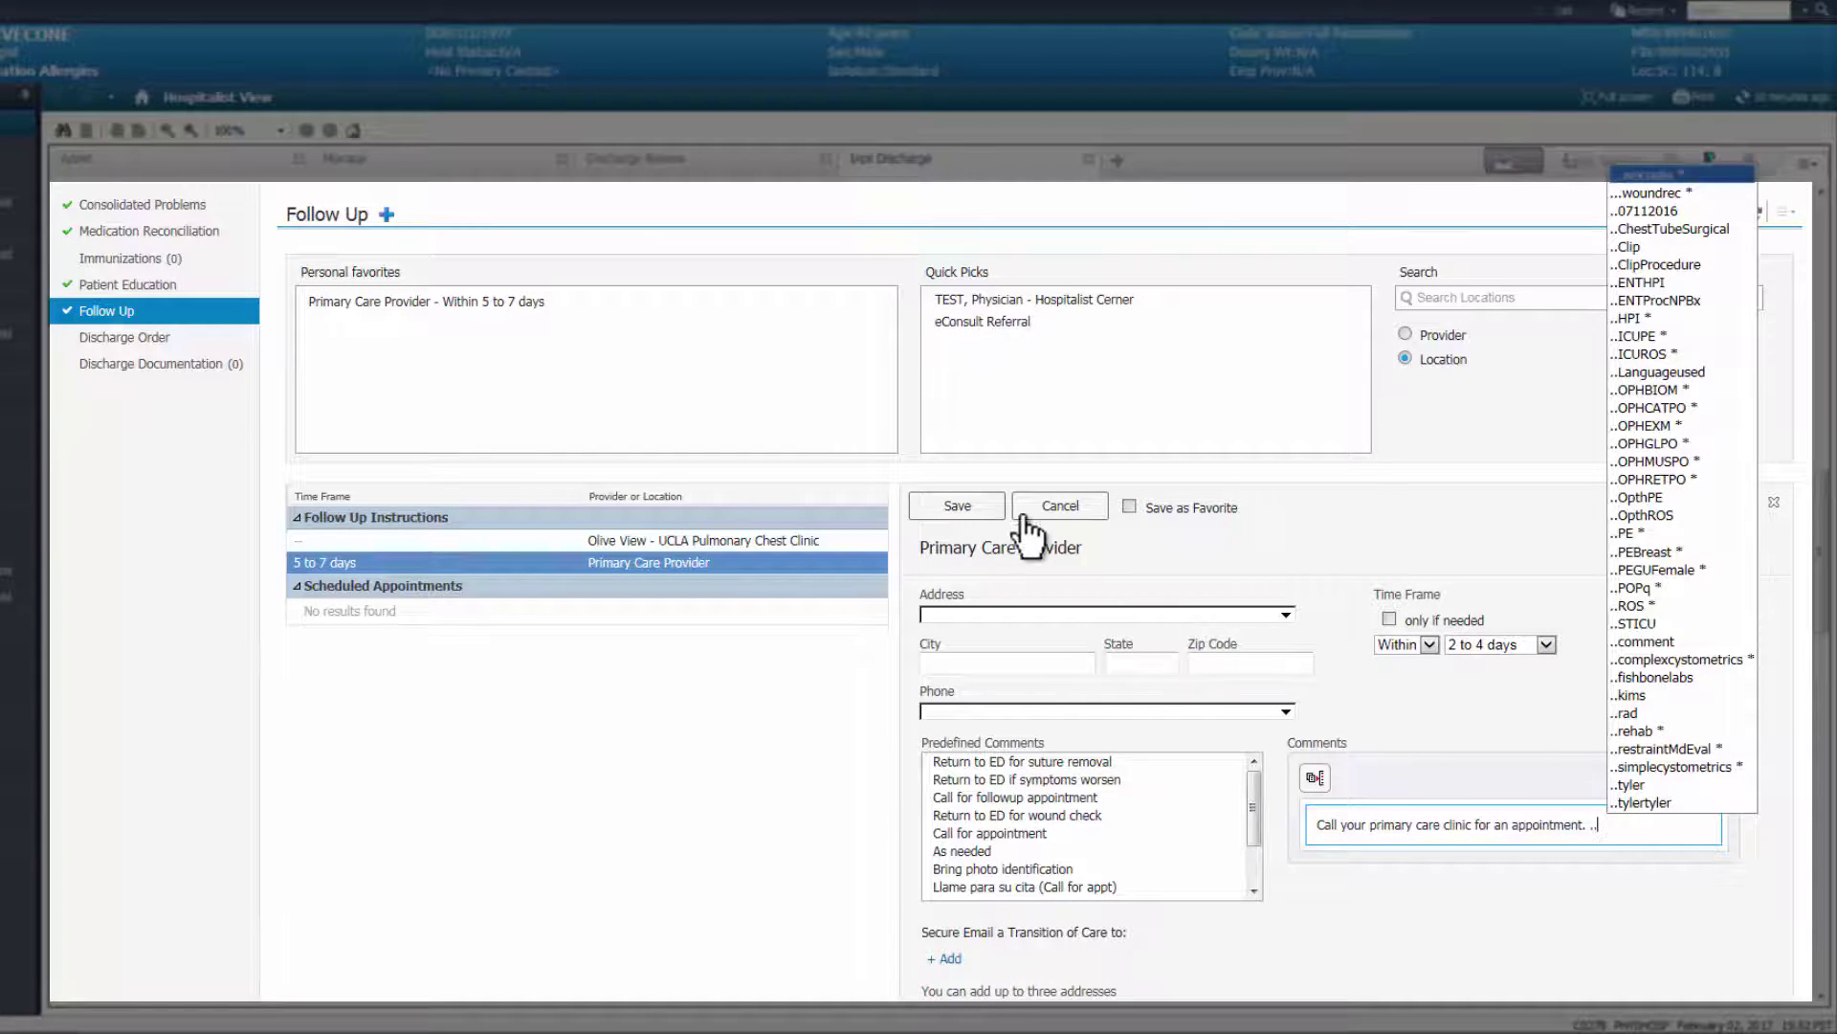
left_click(995, 514)
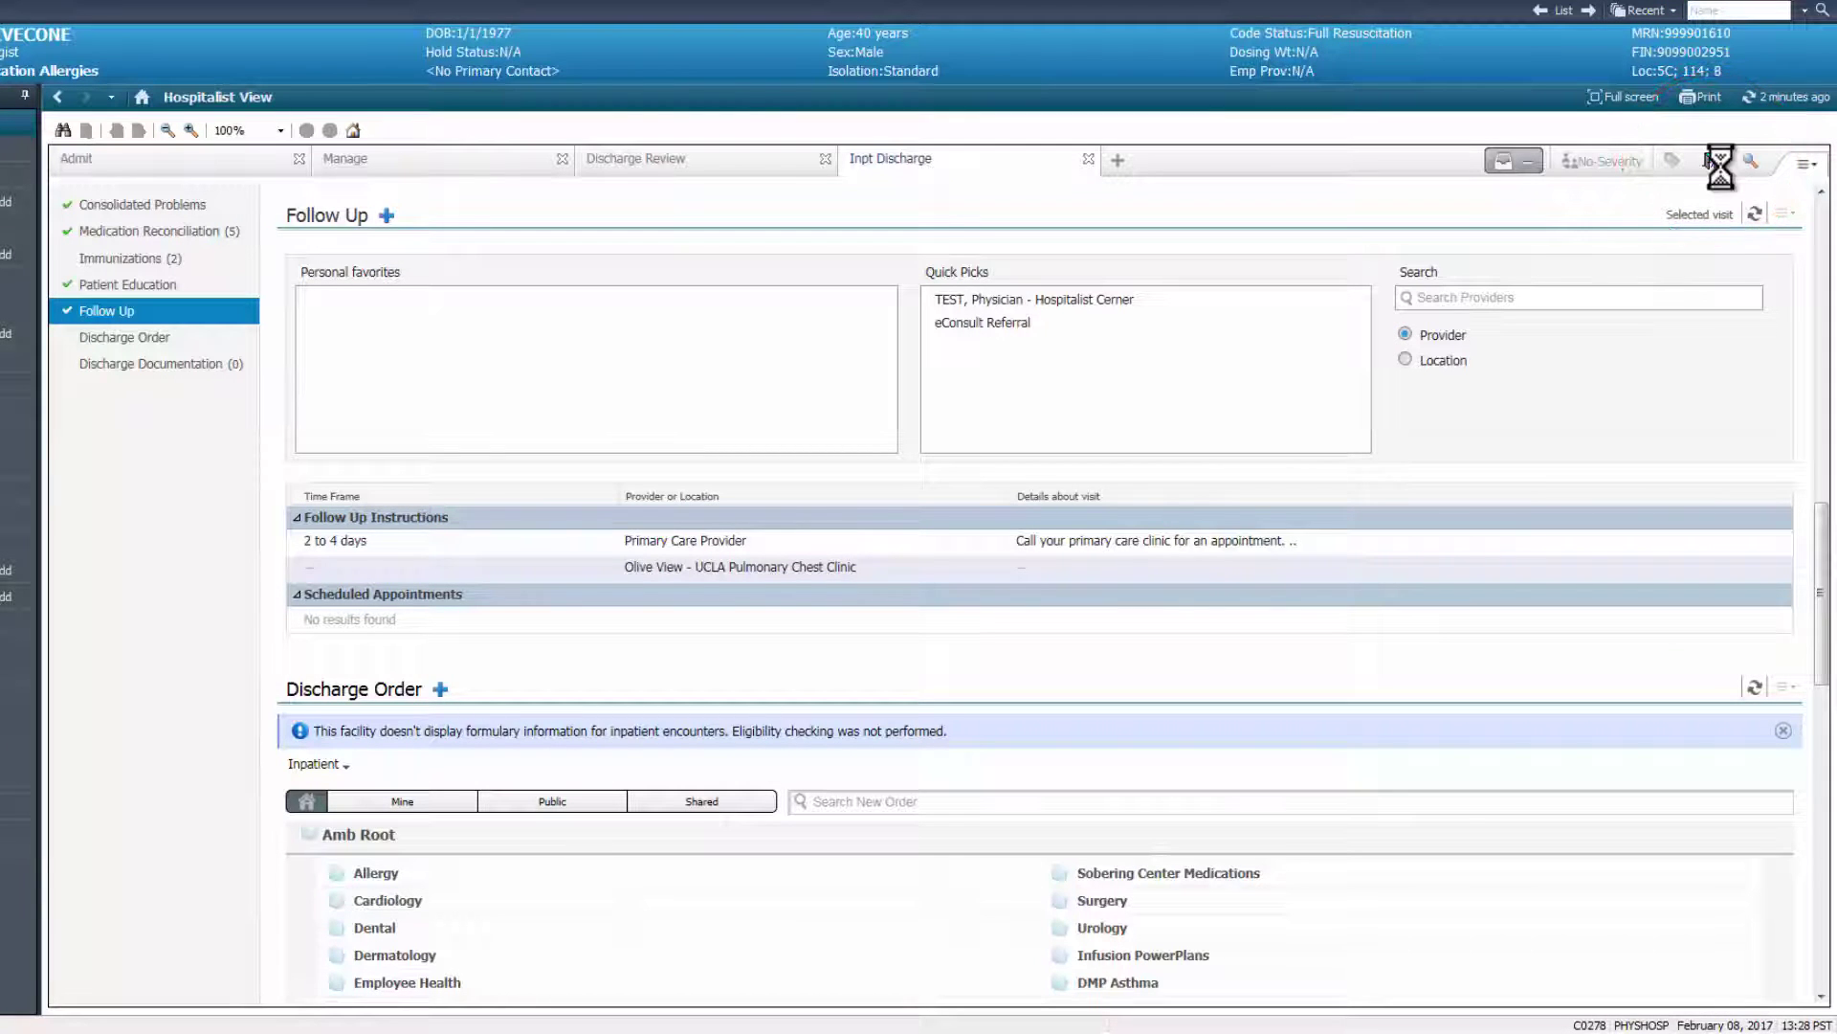
Open the depart process and review the patient discharge instructions, from the discharge orders to the patient education materials.
left_click(1713, 163)
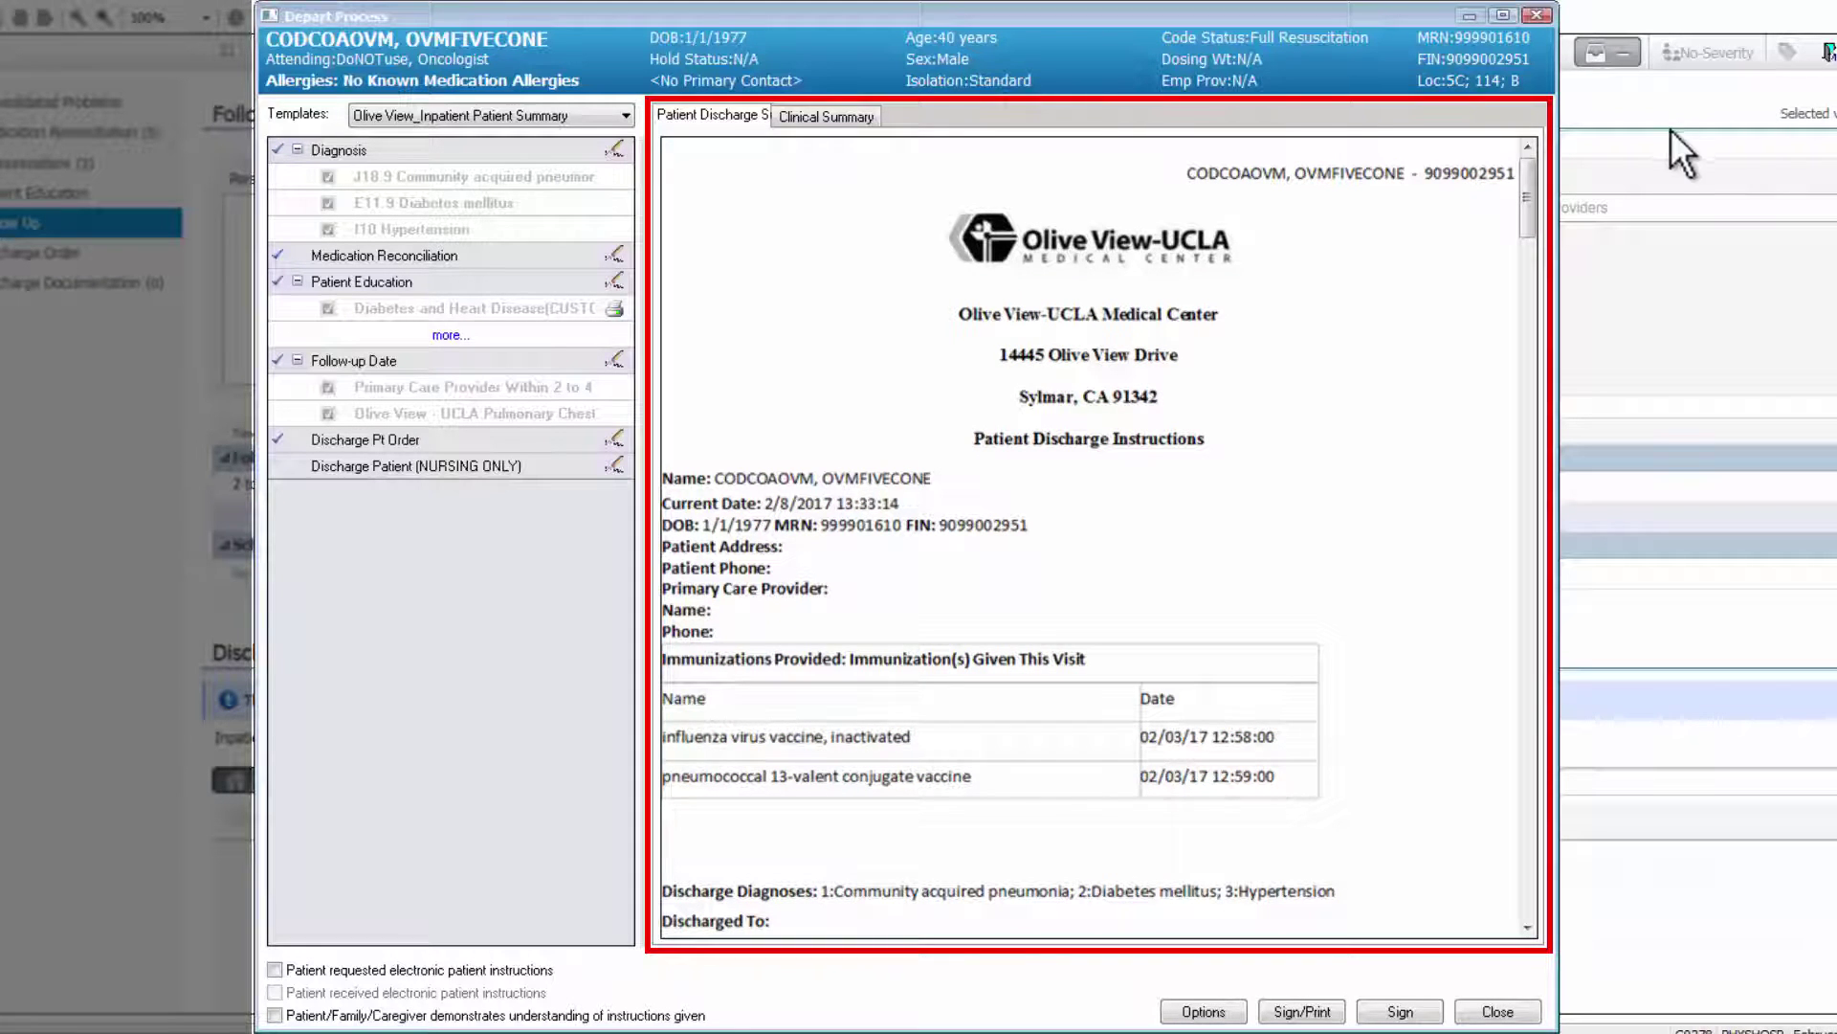
scroll(1535, 201, "down", 1)
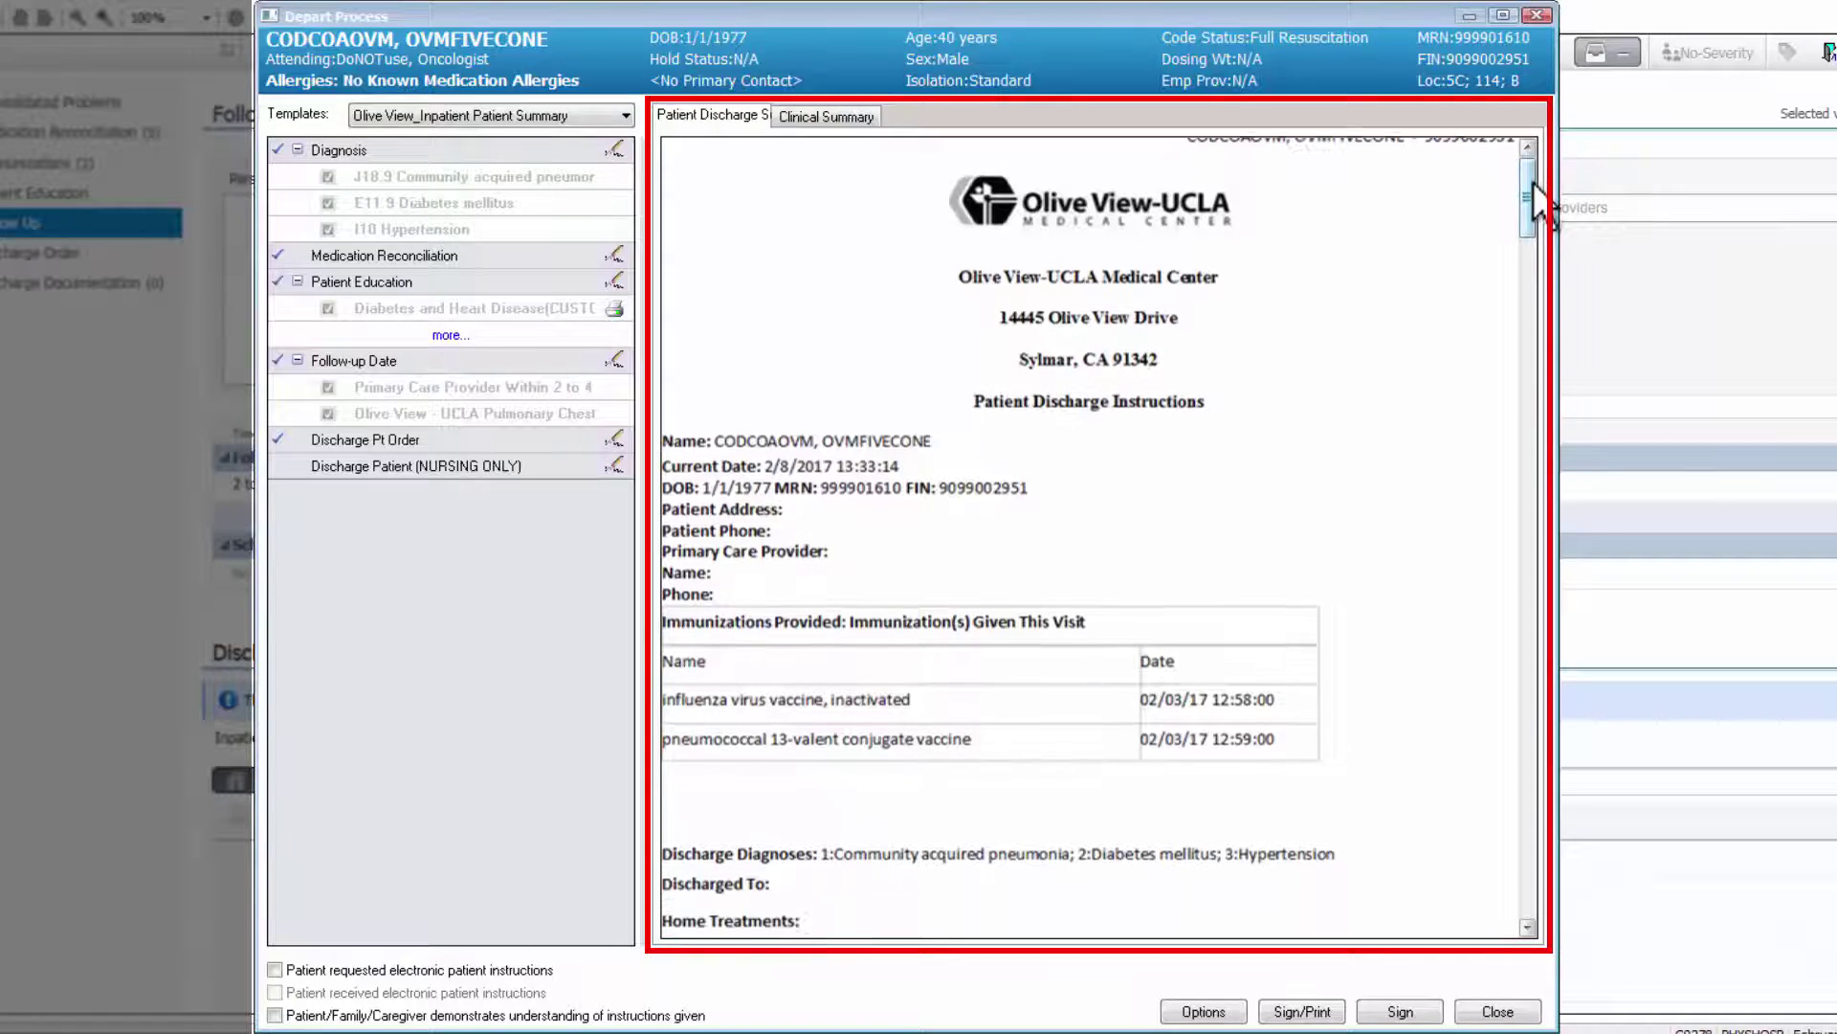
left_click_drag(1534, 183, 1531, 266)
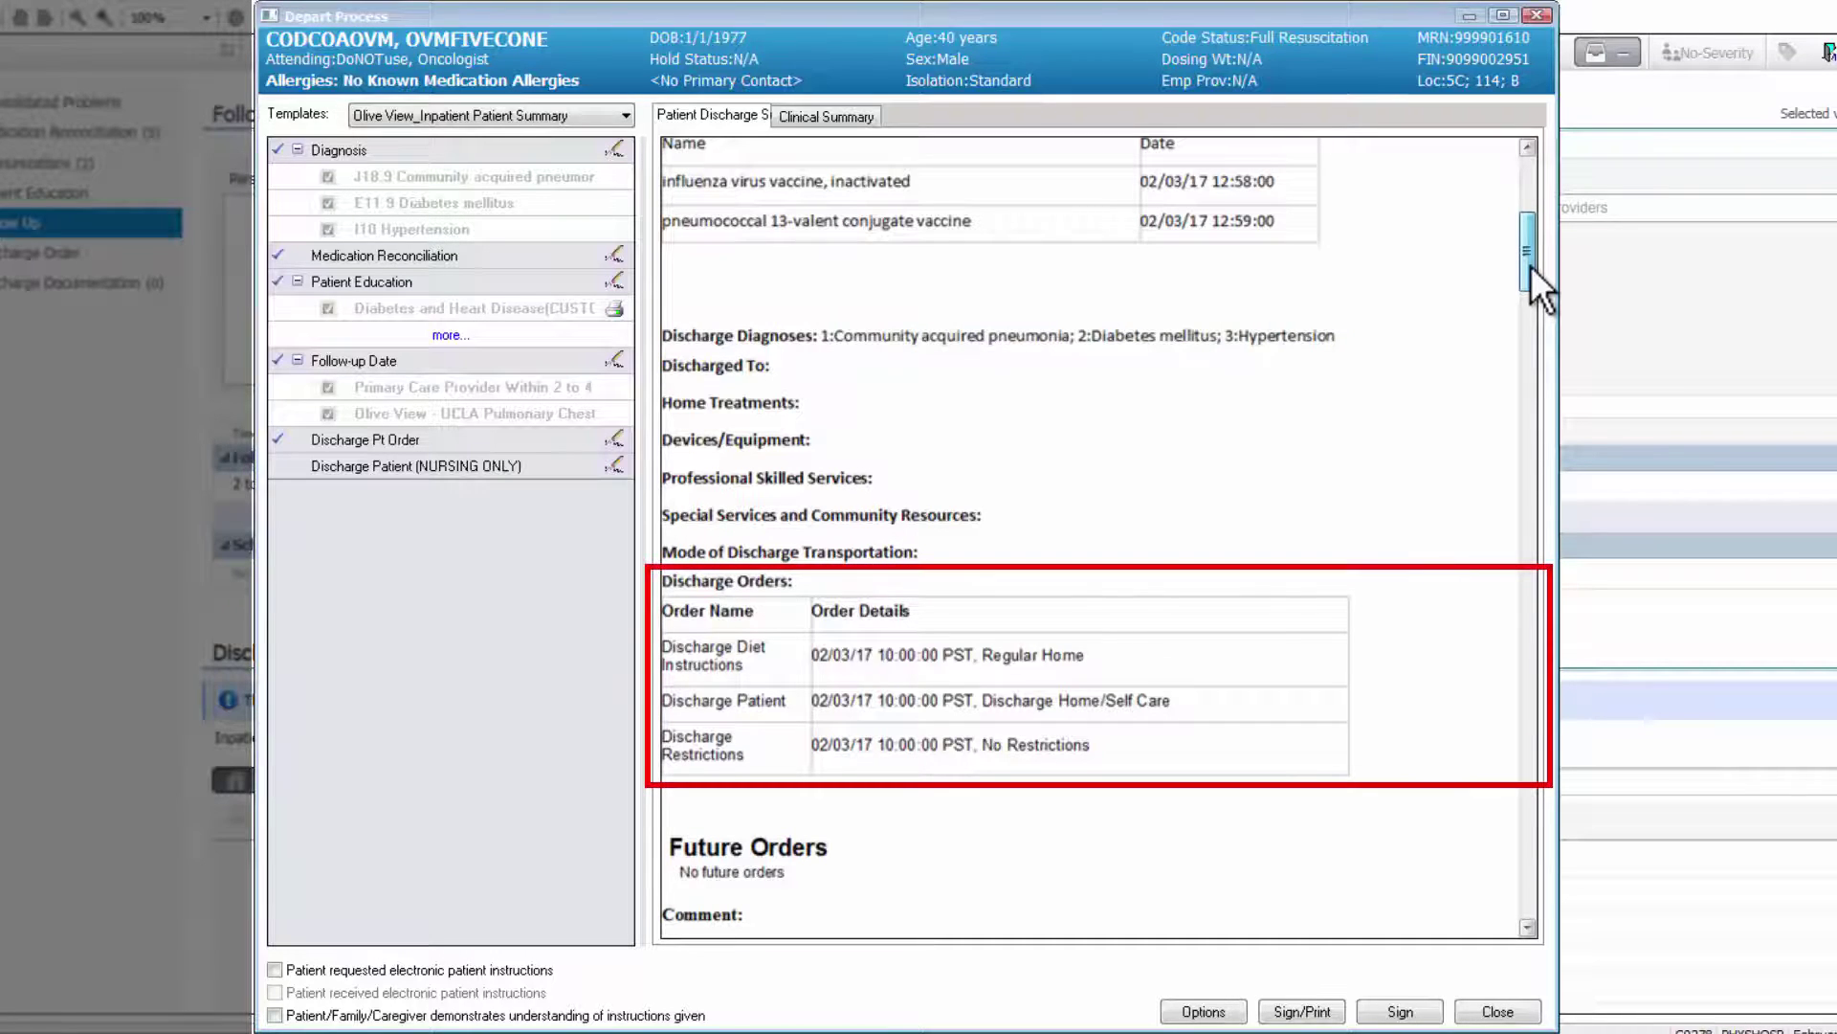
left_click_drag(1530, 266, 1529, 643)
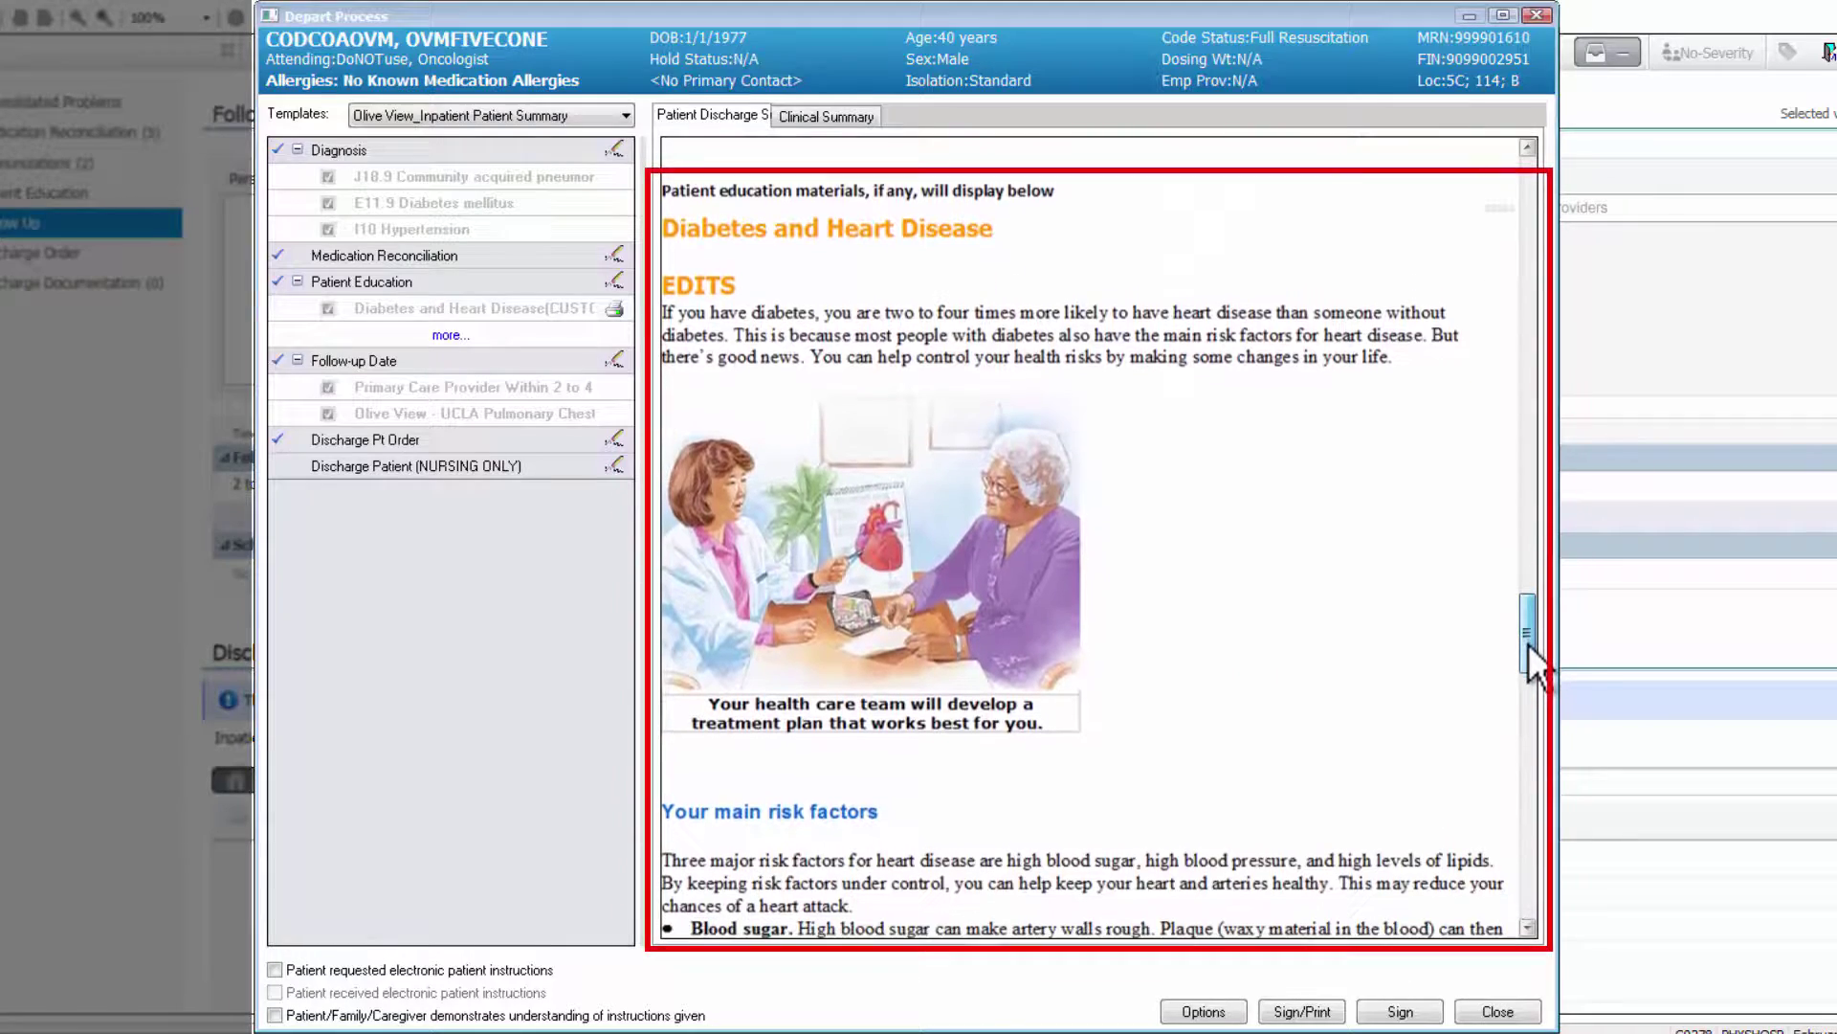